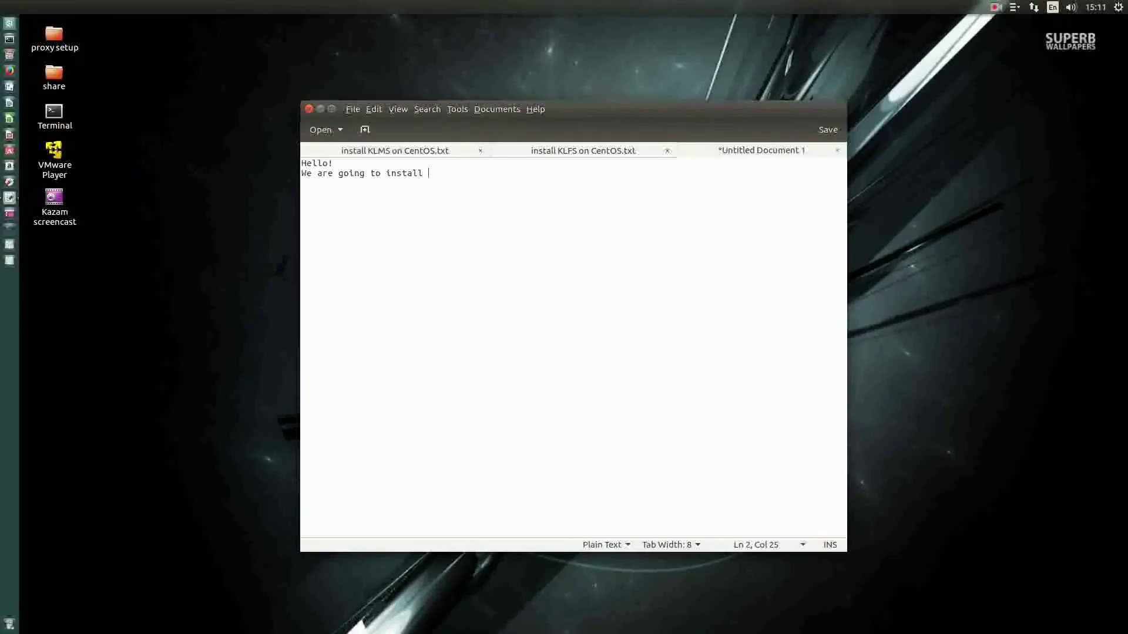
Step: Add note lines about Kaspersky Security for Linux Mail Server and Kaspersky anti-virus for Linux file Server
text(entos 7)
key(Return)
text(Then Kaspersky Security for Lin)
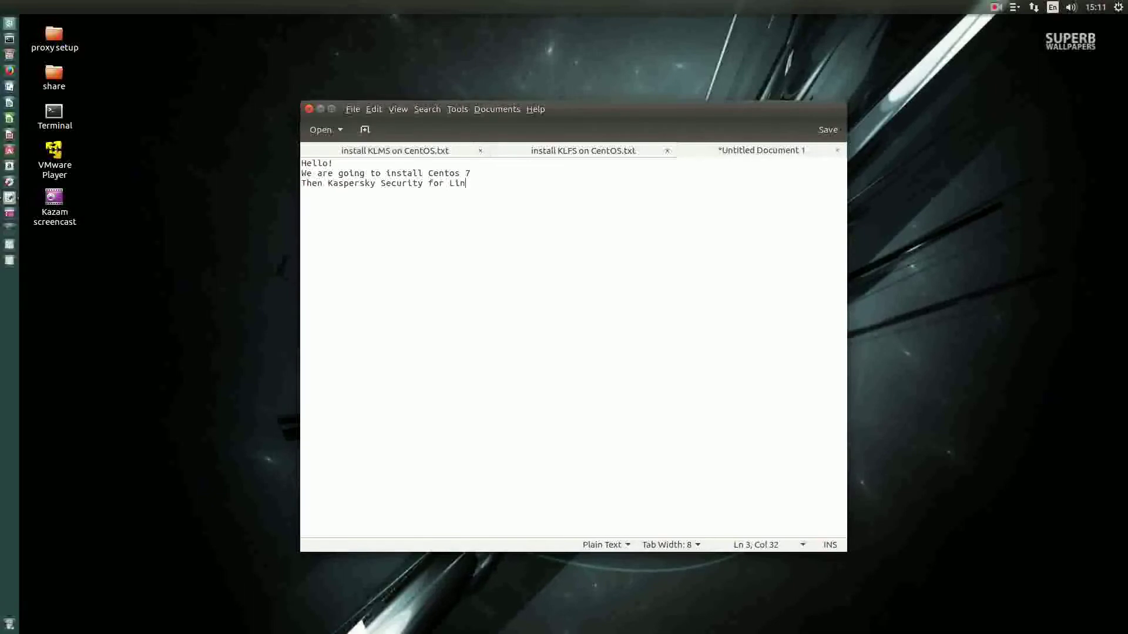
text(ux Mail Server)
key(Return)
text(then Kaspersky )
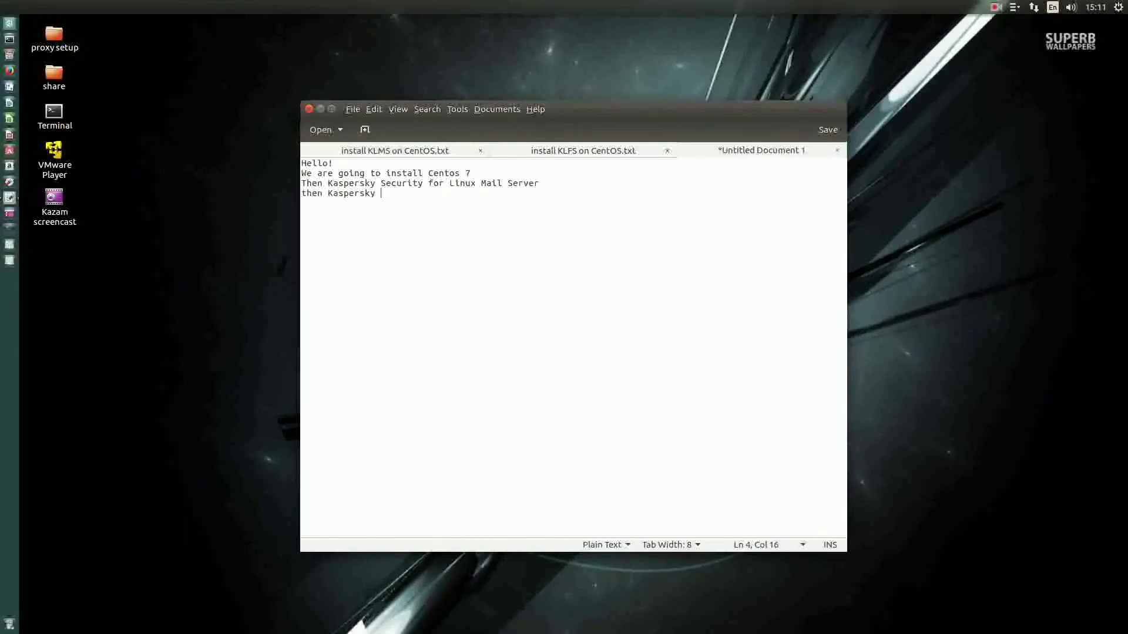
text(anti-virus for Linux file Server)
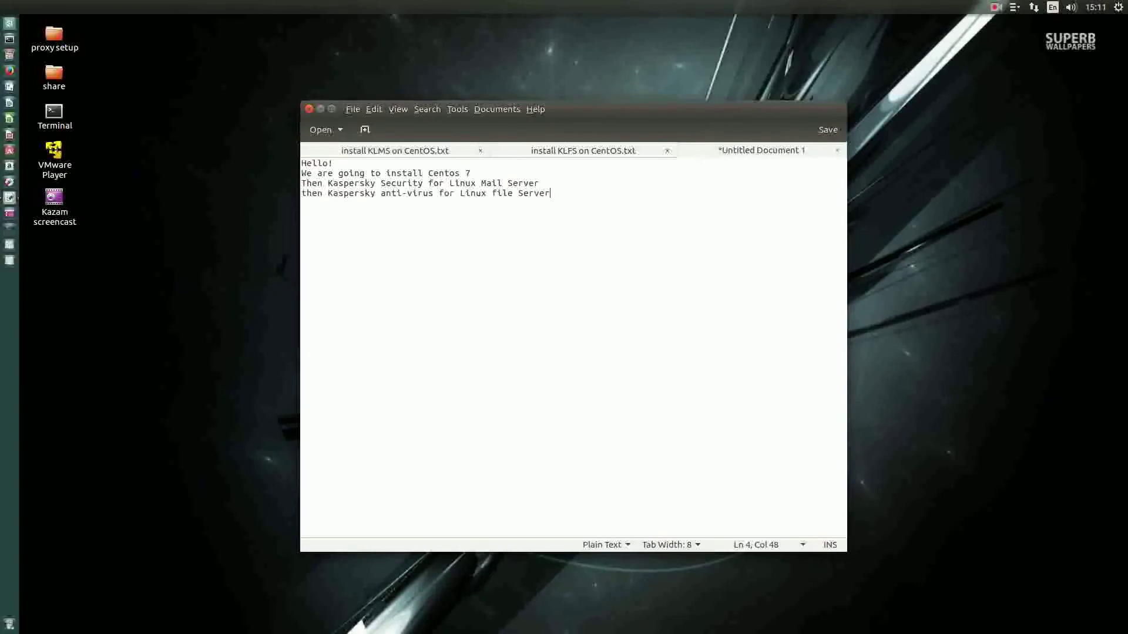
Step: Replace all the notes with 'Lets start with installing Centos 7 in a VM'
key(Return)
drag(602, 212, 302, 163)
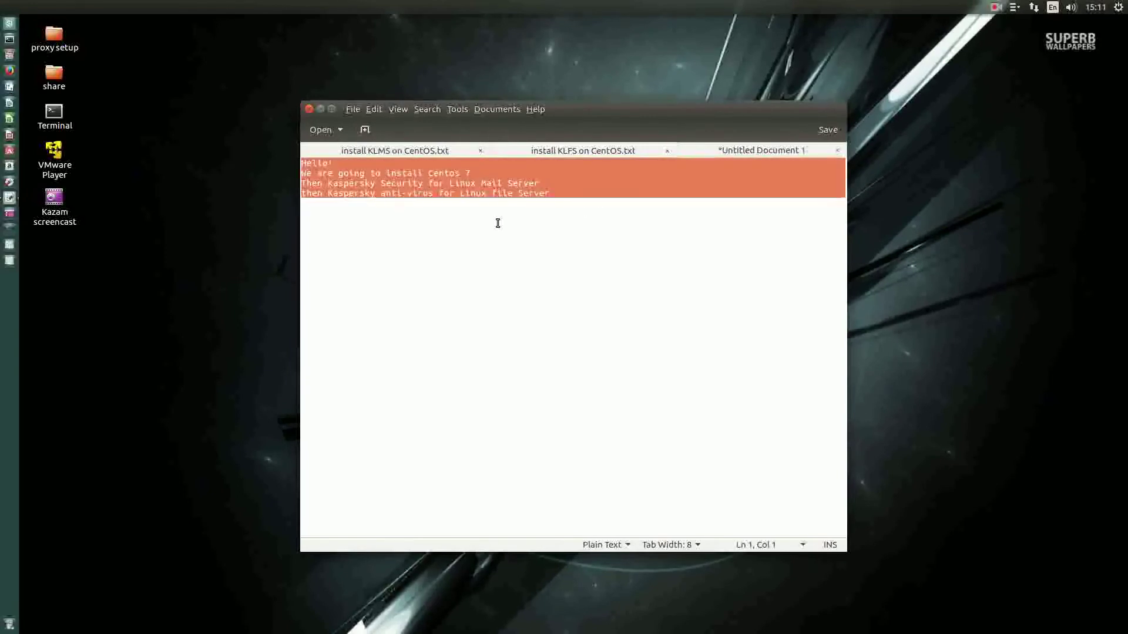
text(Lets start)
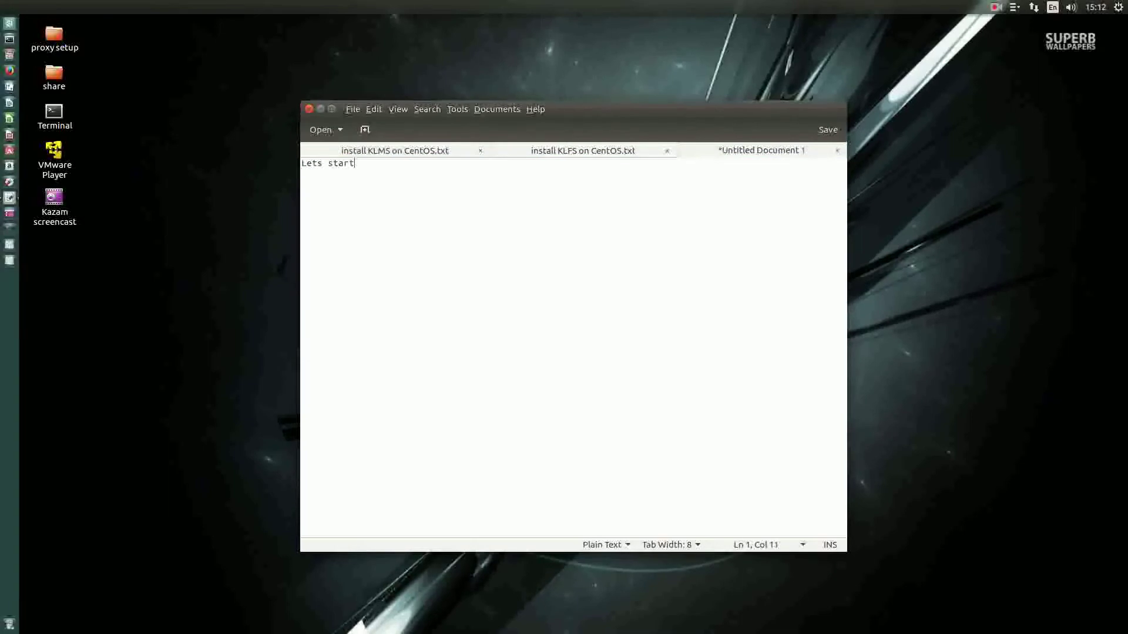
text( with installing Centos 7 in a VM)
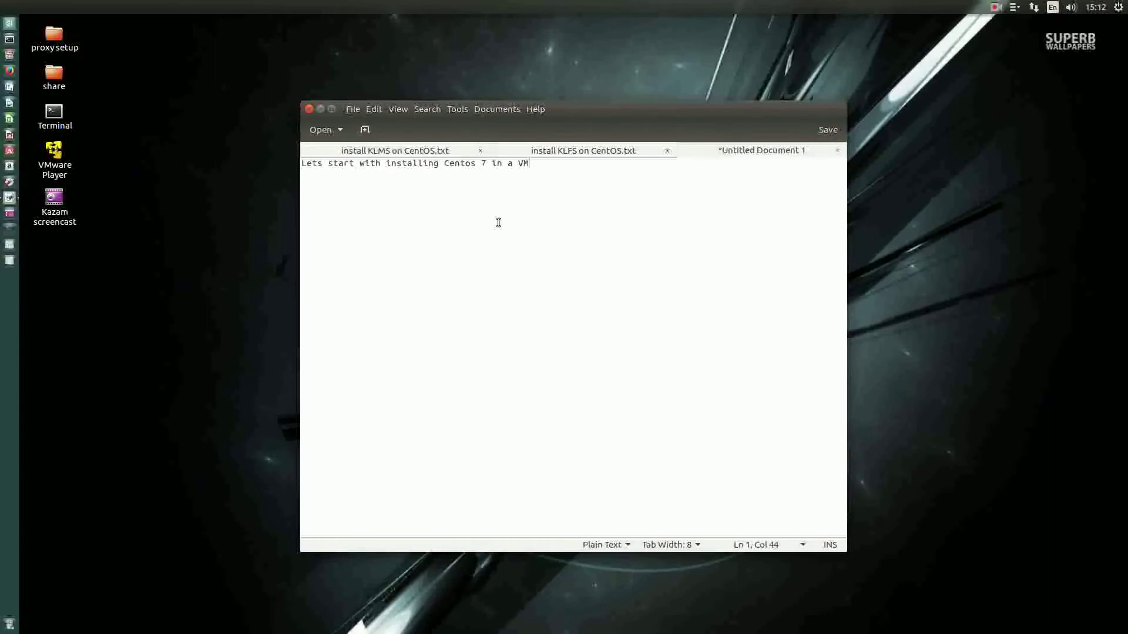
Step: Move the editor aside, launch VMware Player and start a new virtual machine
drag(595, 112, 966, 122)
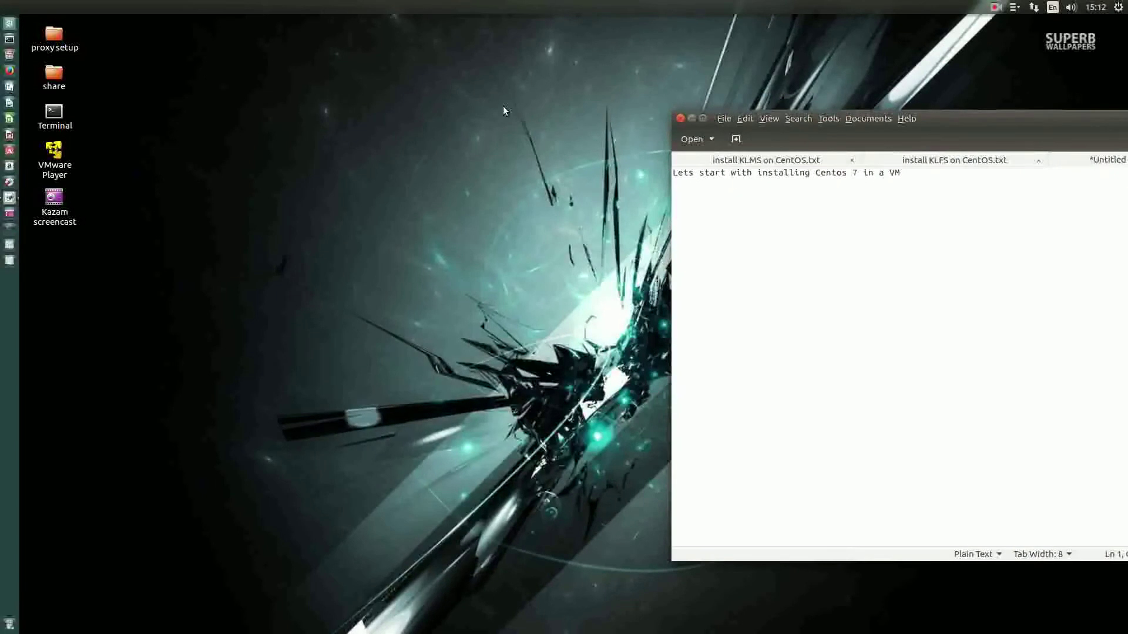
double_click(56, 151)
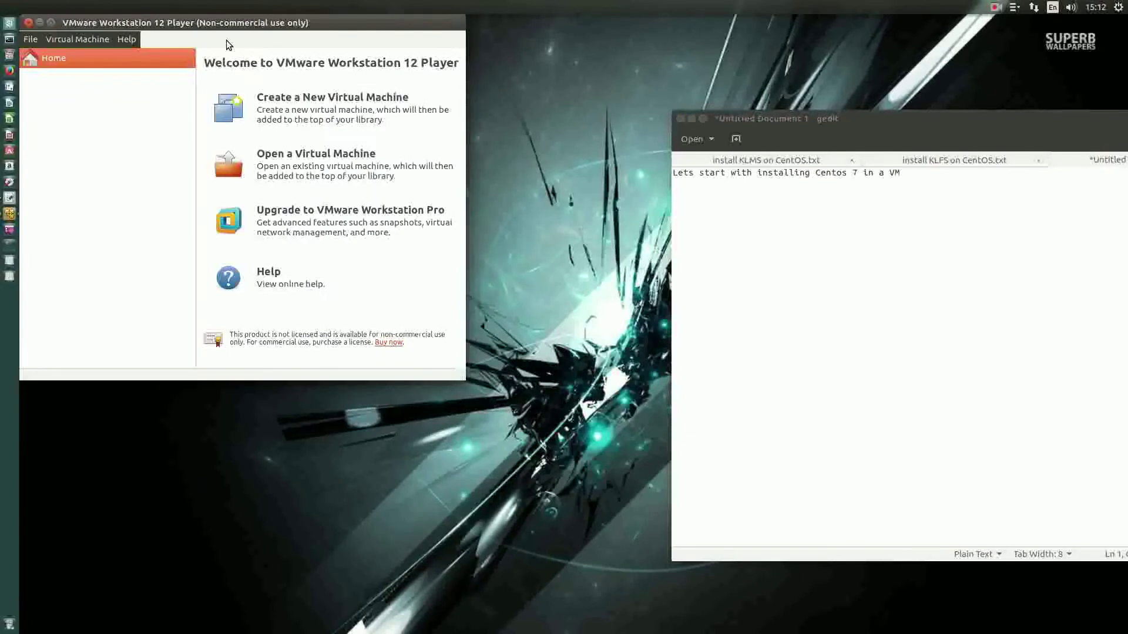
click(336, 105)
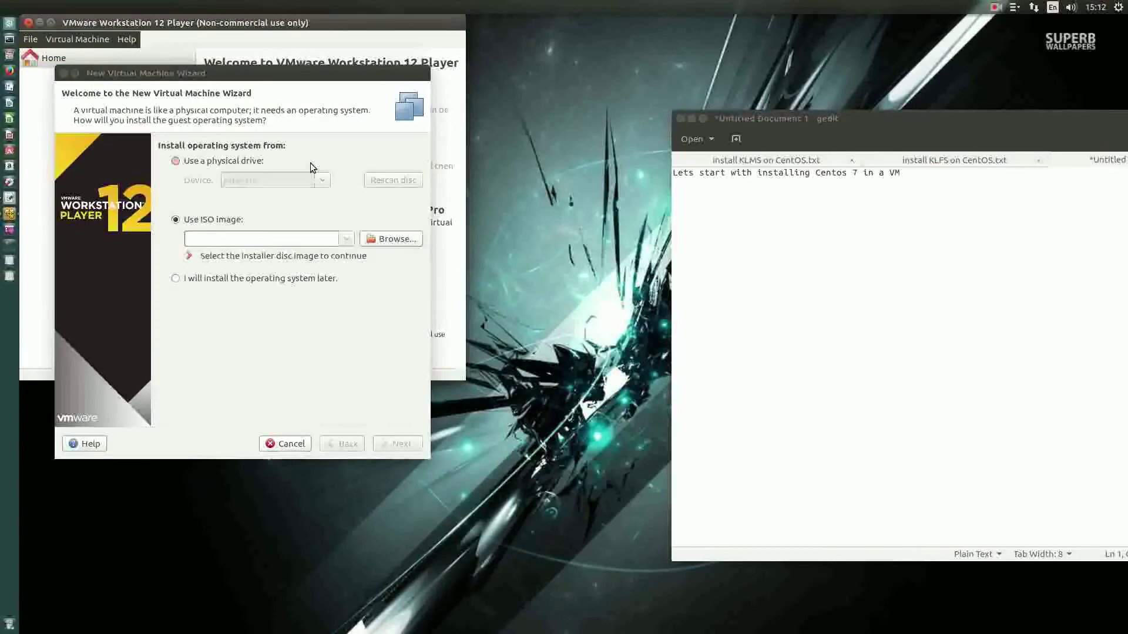
Step: Use CentOS-7-x86_64-DVD-1511.iso from Downloads as installer and accept Linux CentOS 64-bit as guest
click(395, 238)
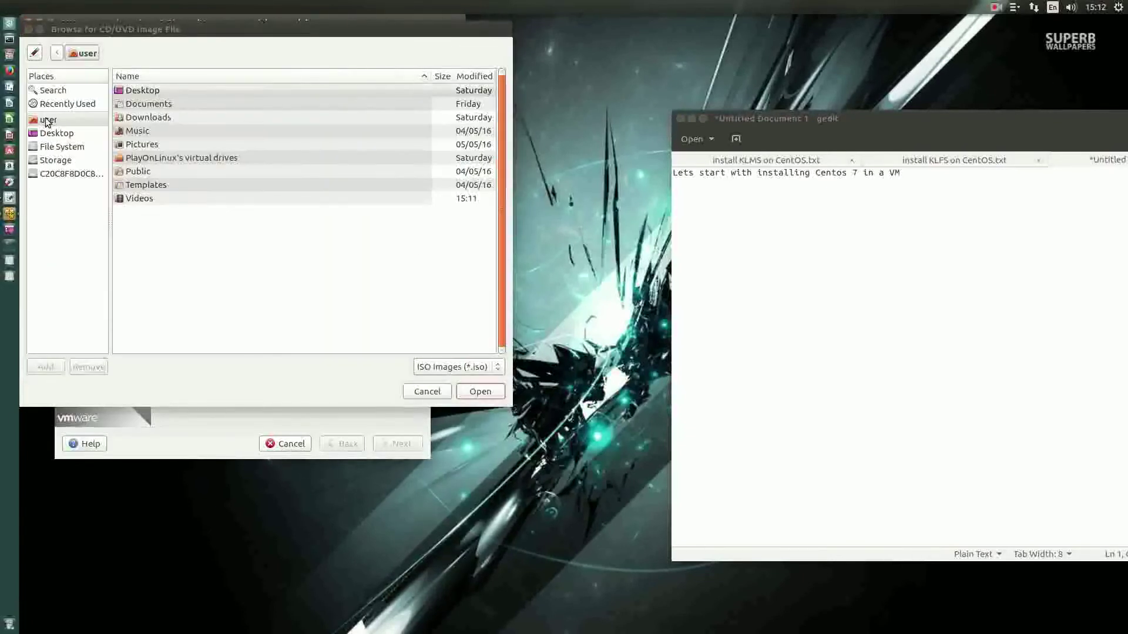
double_click(158, 117)
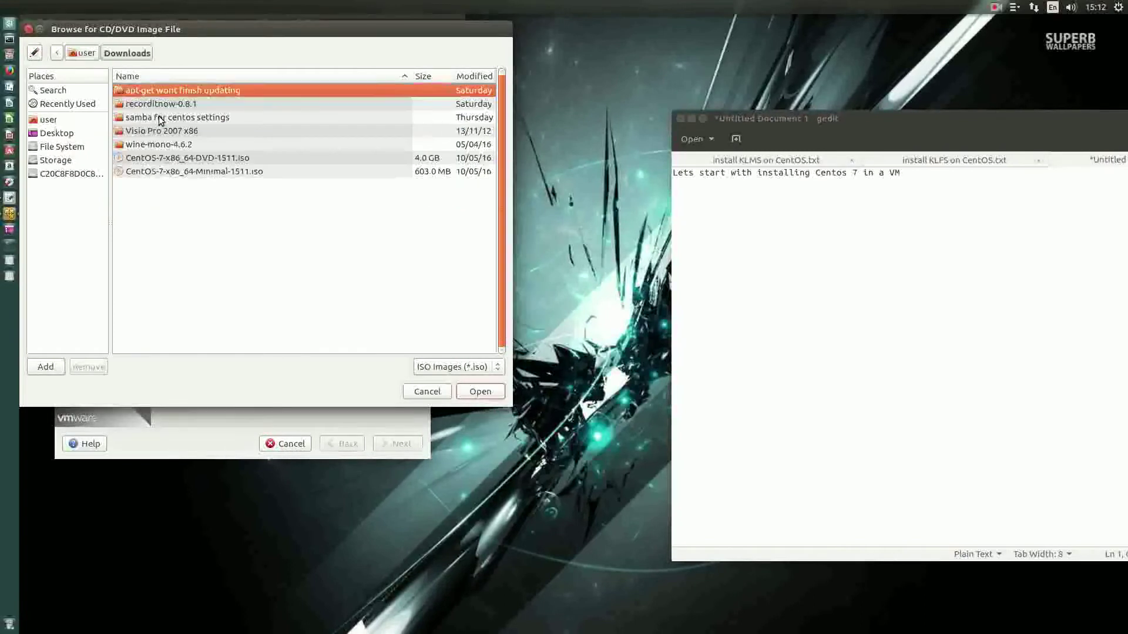
click(161, 158)
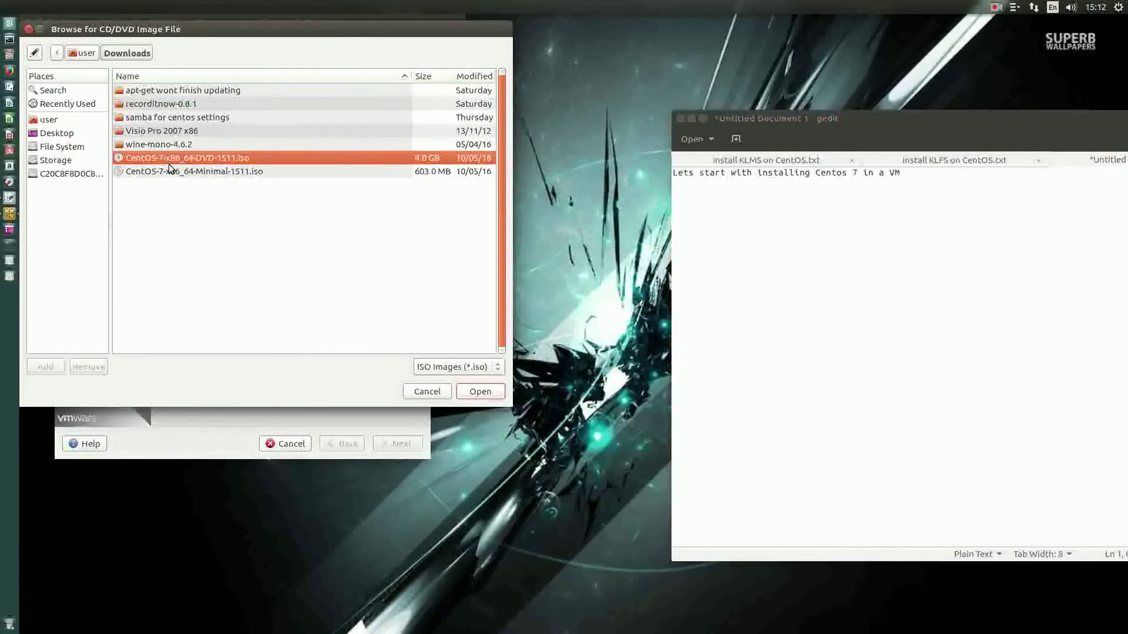
double_click(202, 159)
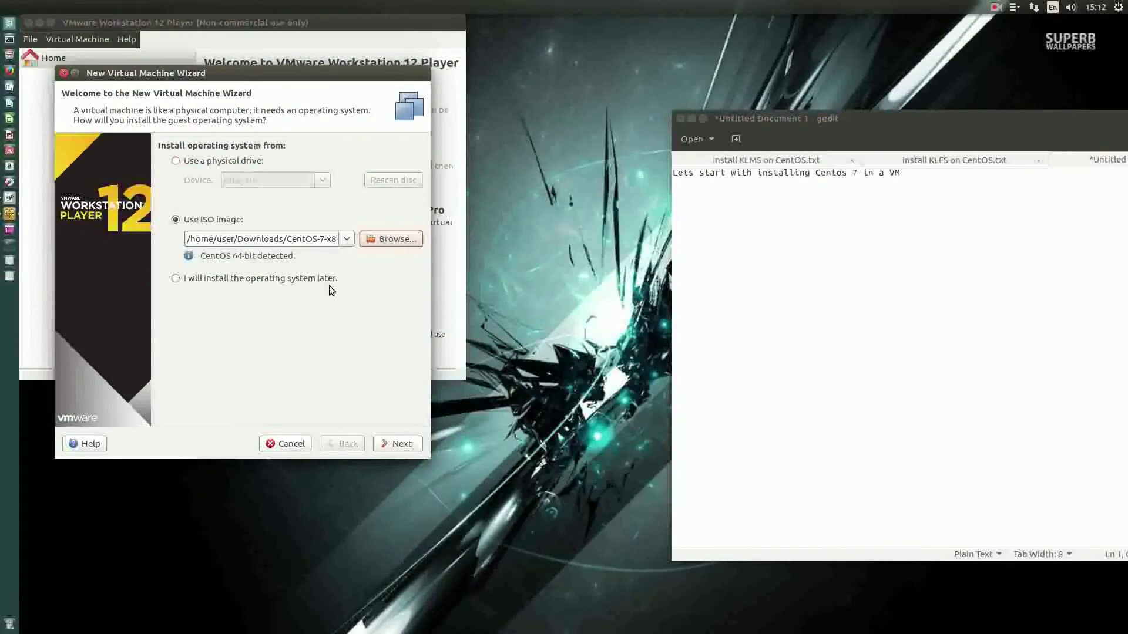
click(393, 445)
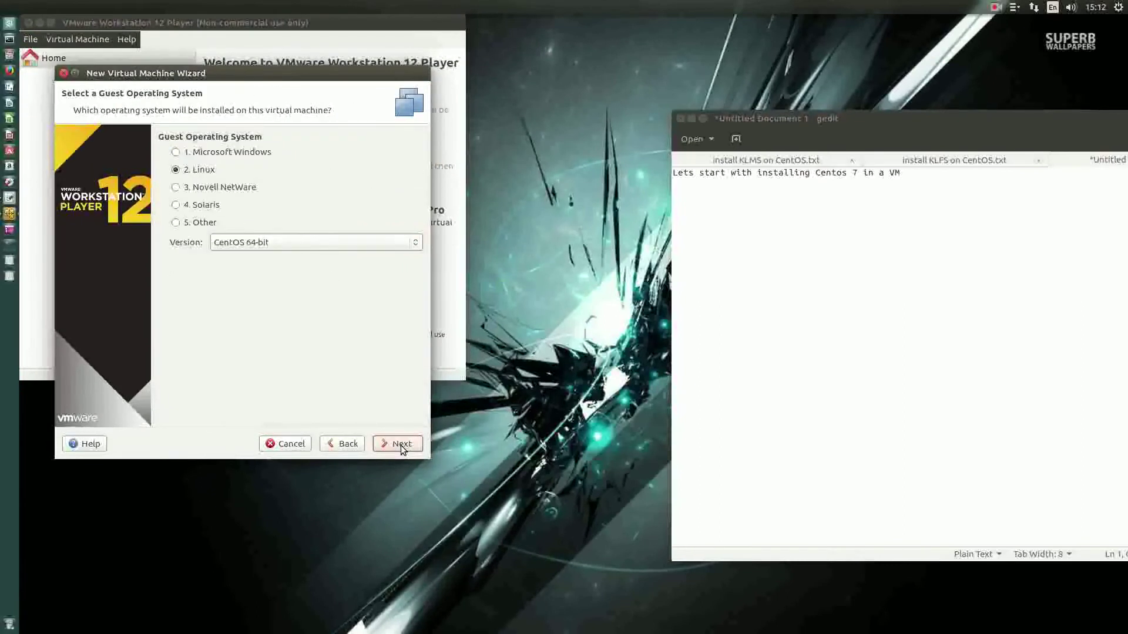
click(402, 447)
Step: Store the virtual machine in a new 'CentOS 64-bit 4' folder under Storage/VMs
click(392, 172)
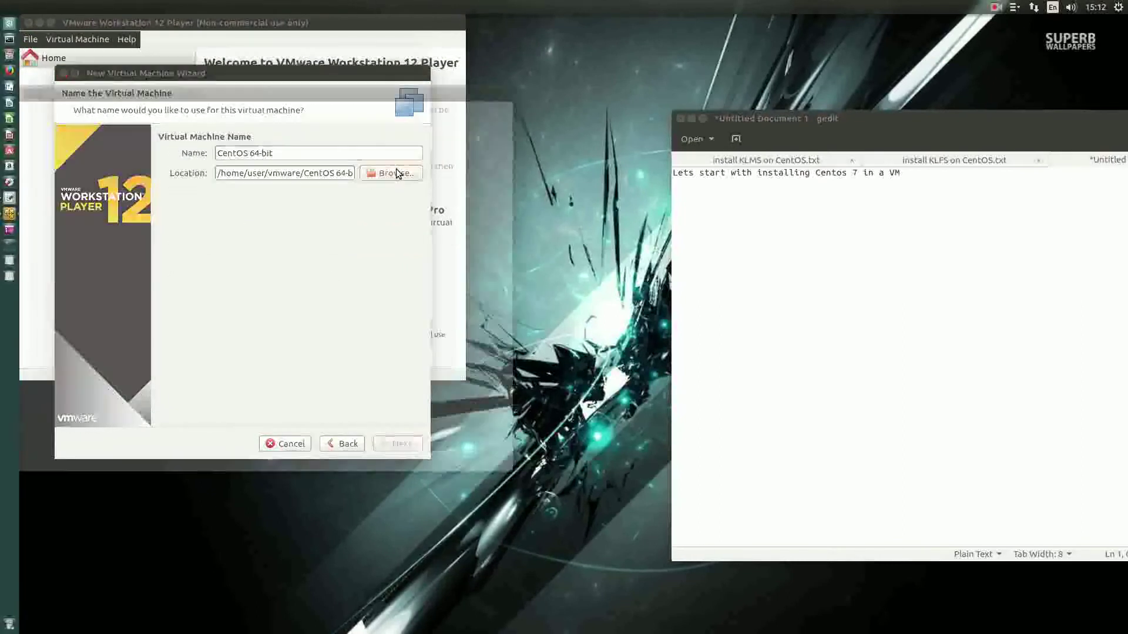
click(45, 303)
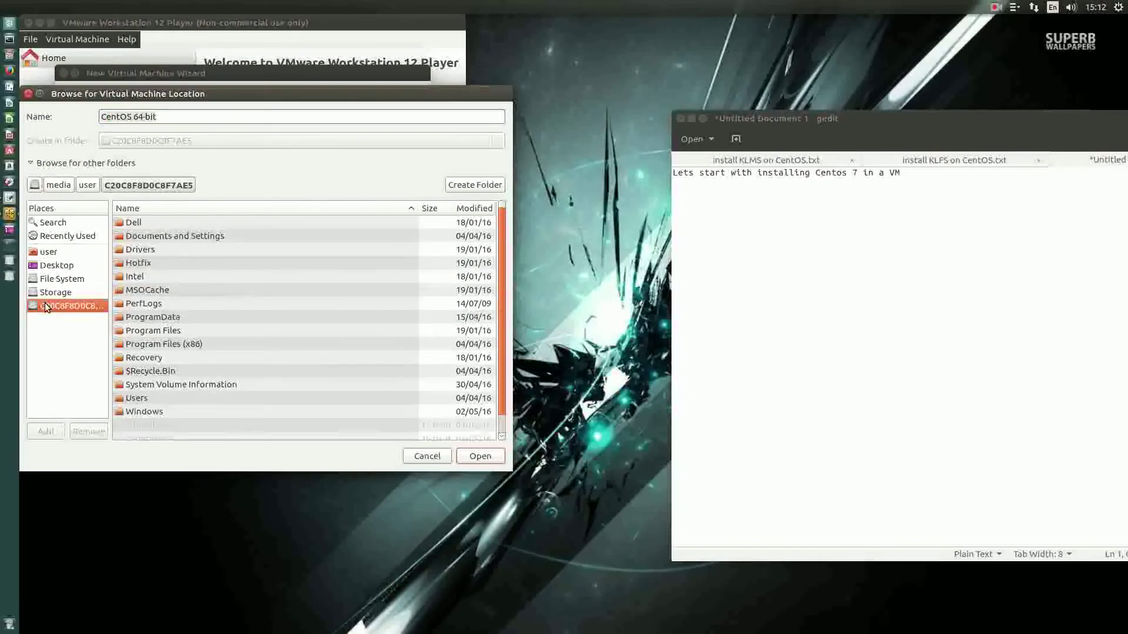
click(59, 293)
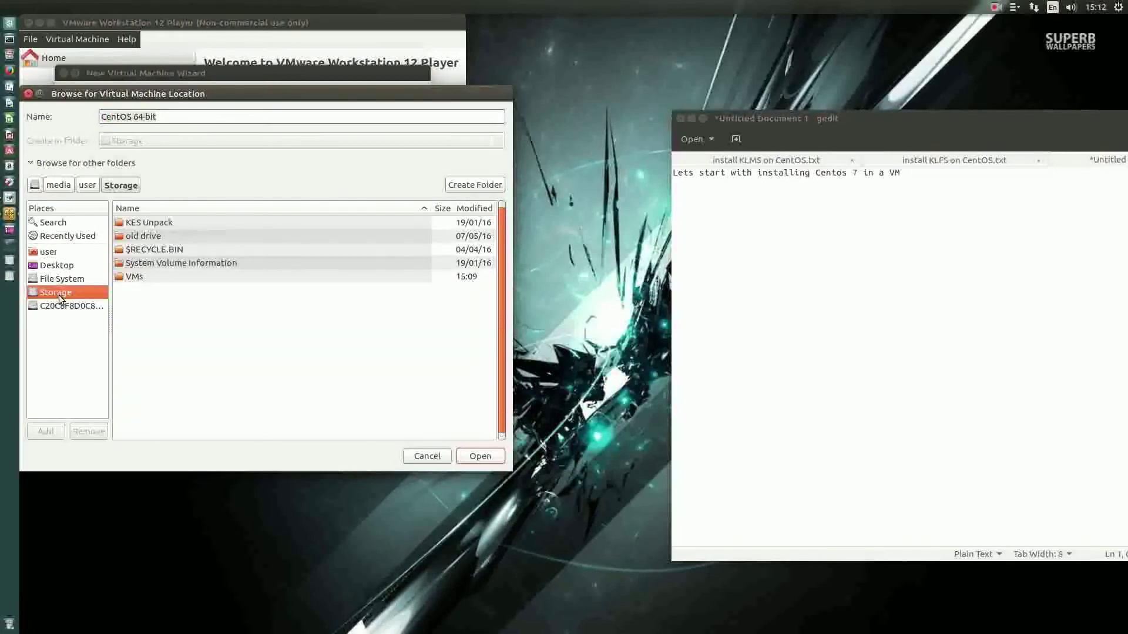
double_click(151, 279)
click(212, 121)
text(4)
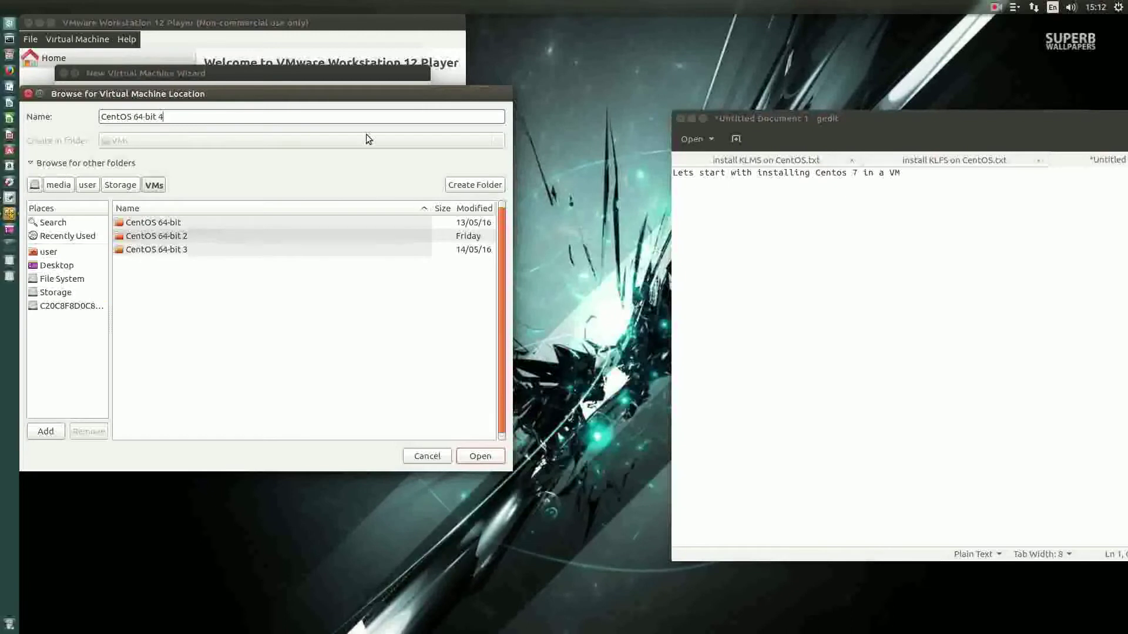
click(491, 460)
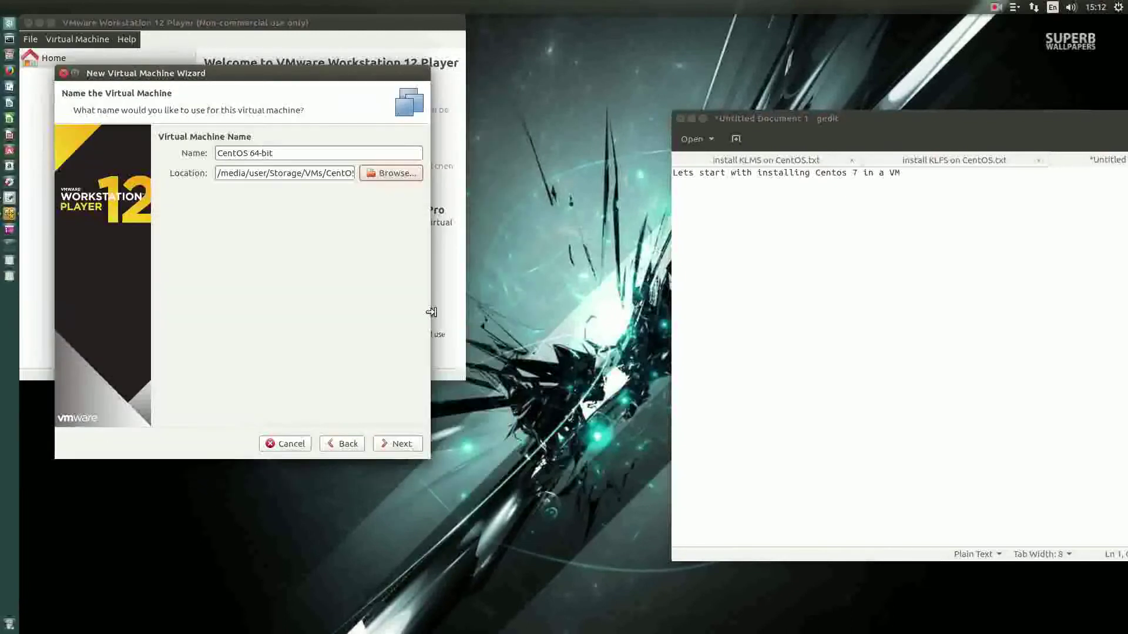
Step: Give the VM a 60 GB disk stored as a single file and finish creating it
click(389, 444)
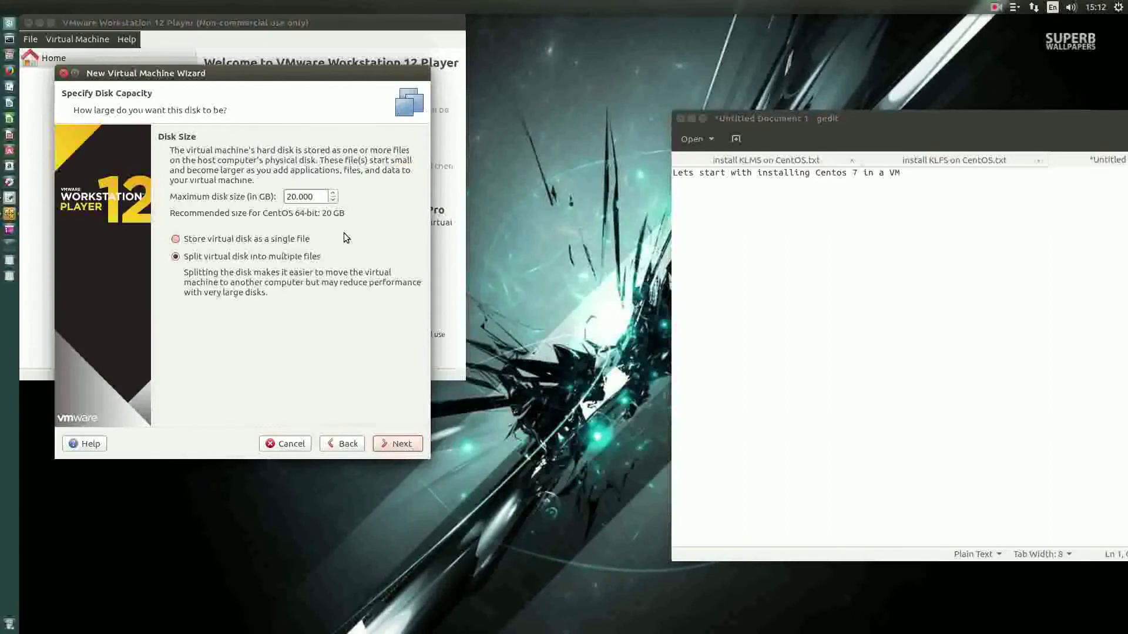
click(296, 196)
key(Left)
key(Left)
key(BackSpace)
text(6)
click(199, 243)
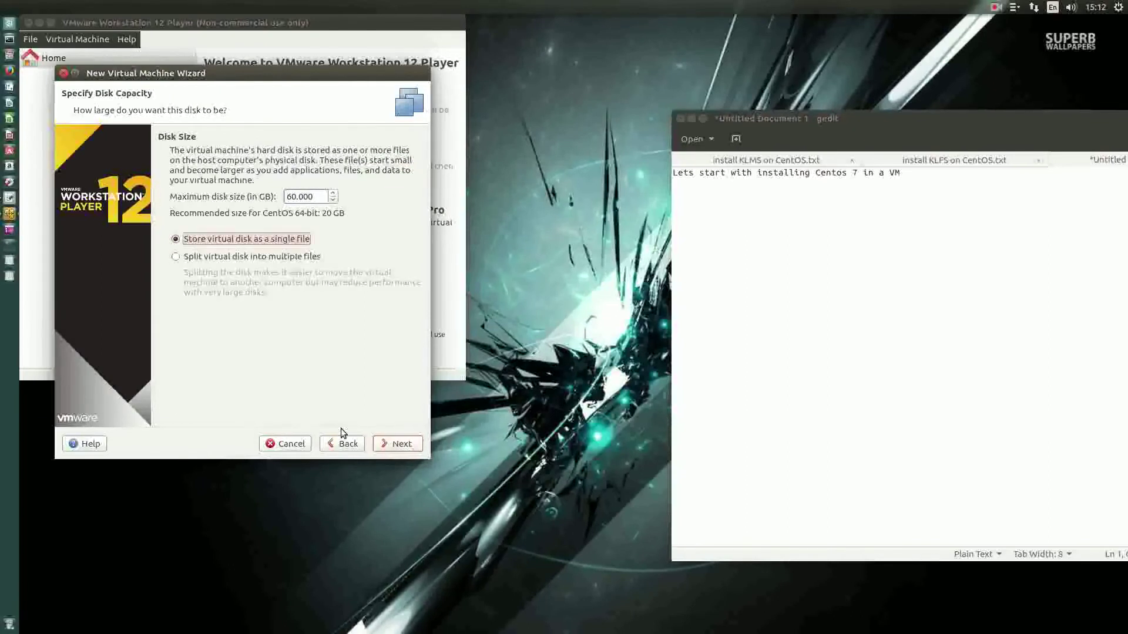
click(412, 450)
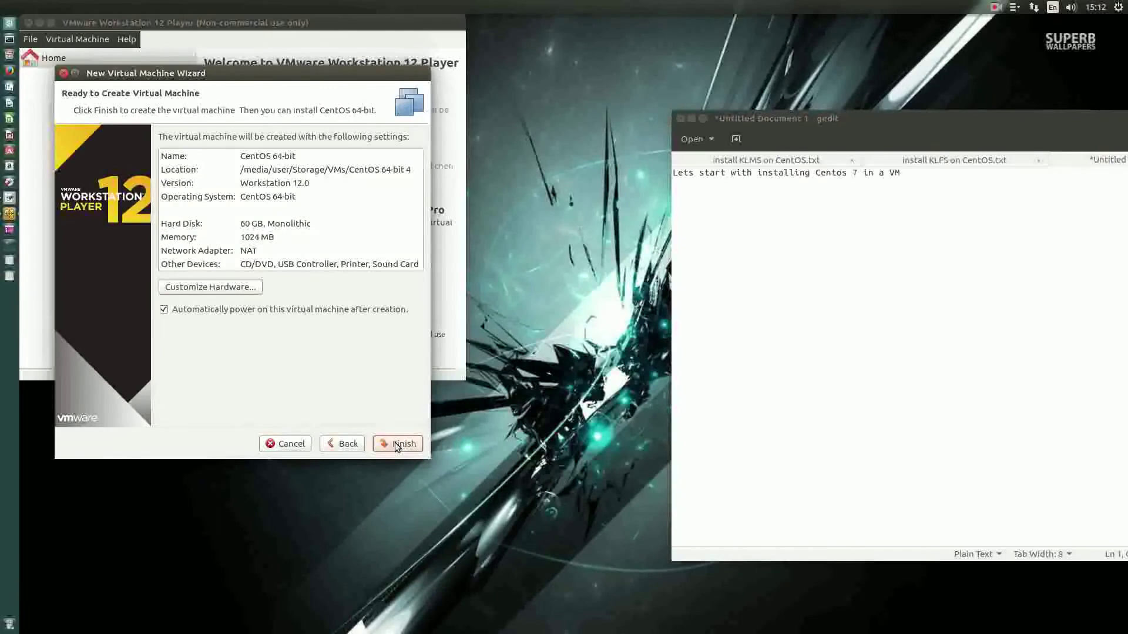
click(397, 446)
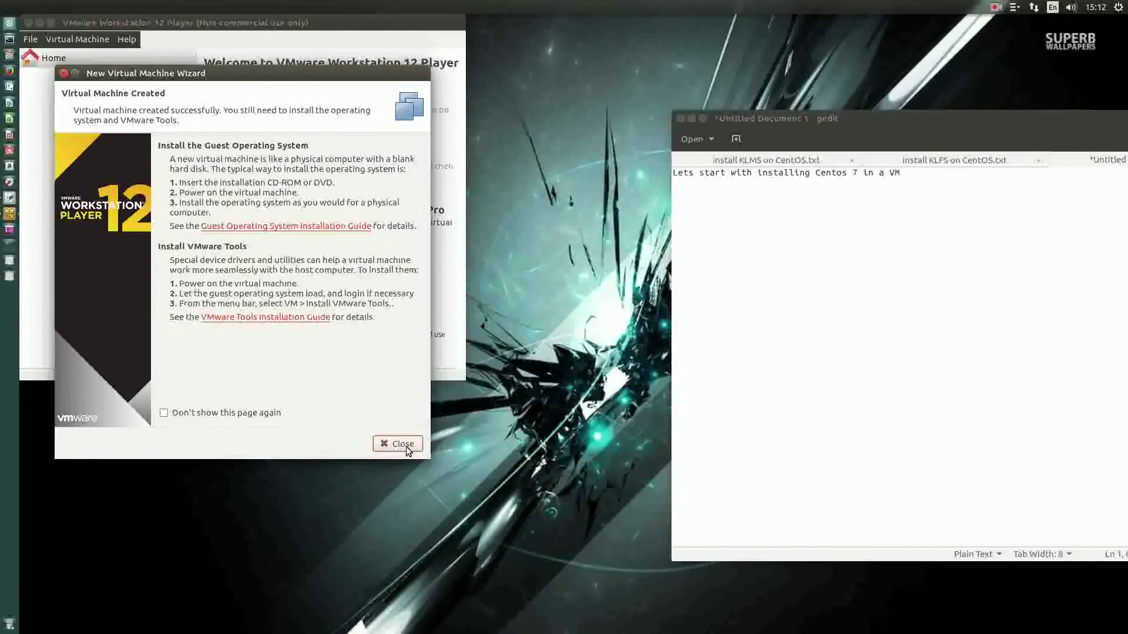
click(406, 446)
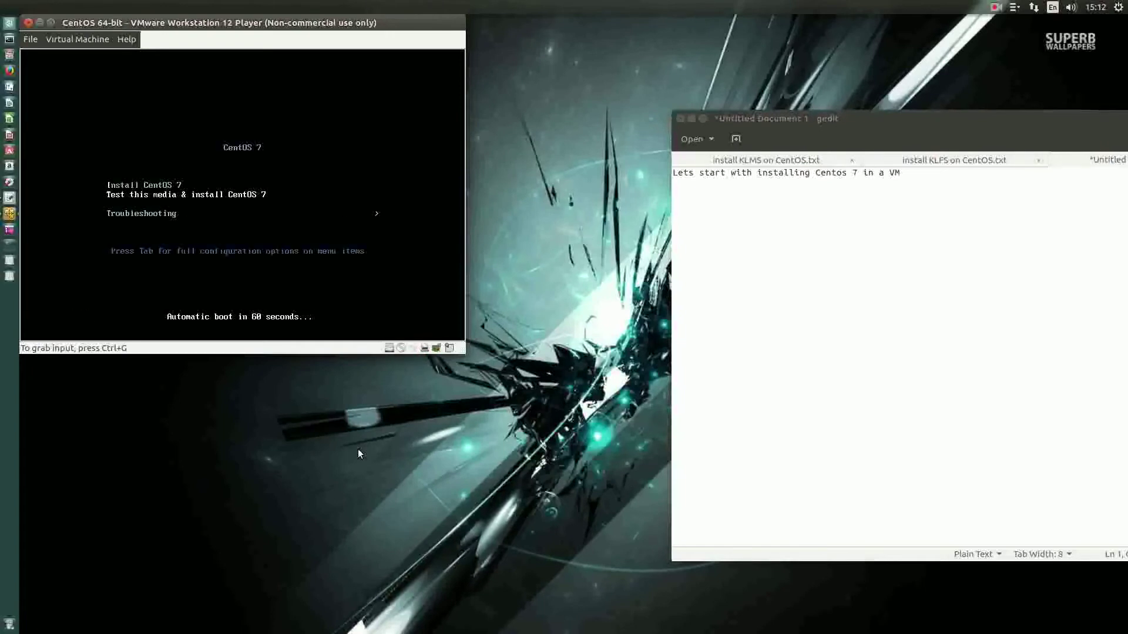
Step: Give the VM input control and choose Install CentOS 7 from the boot menu
click(362, 151)
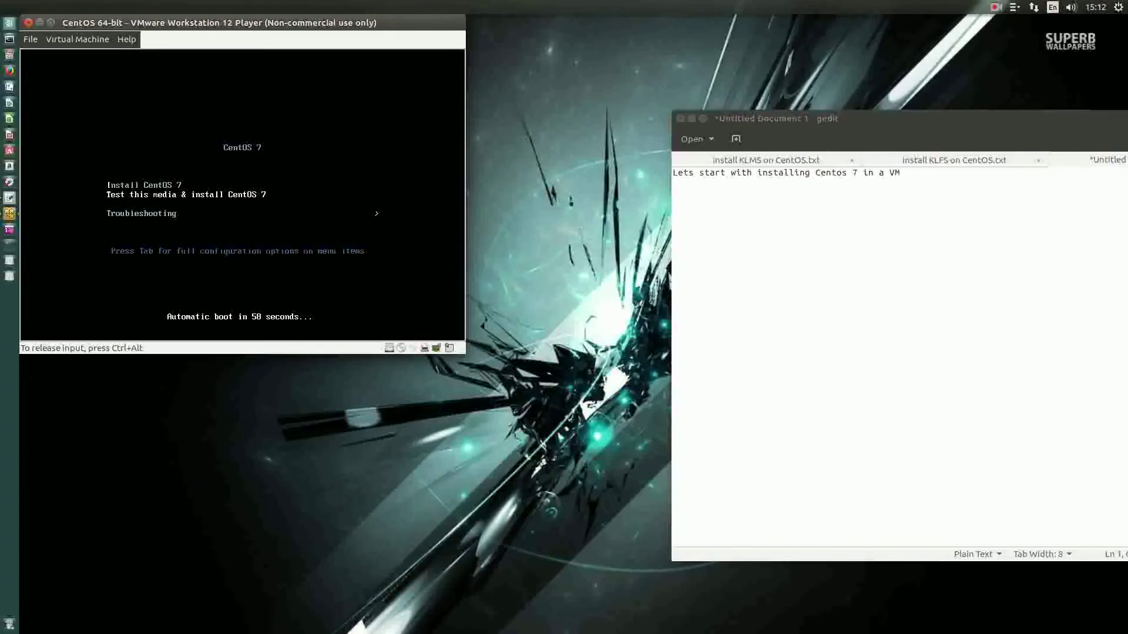
key(Return)
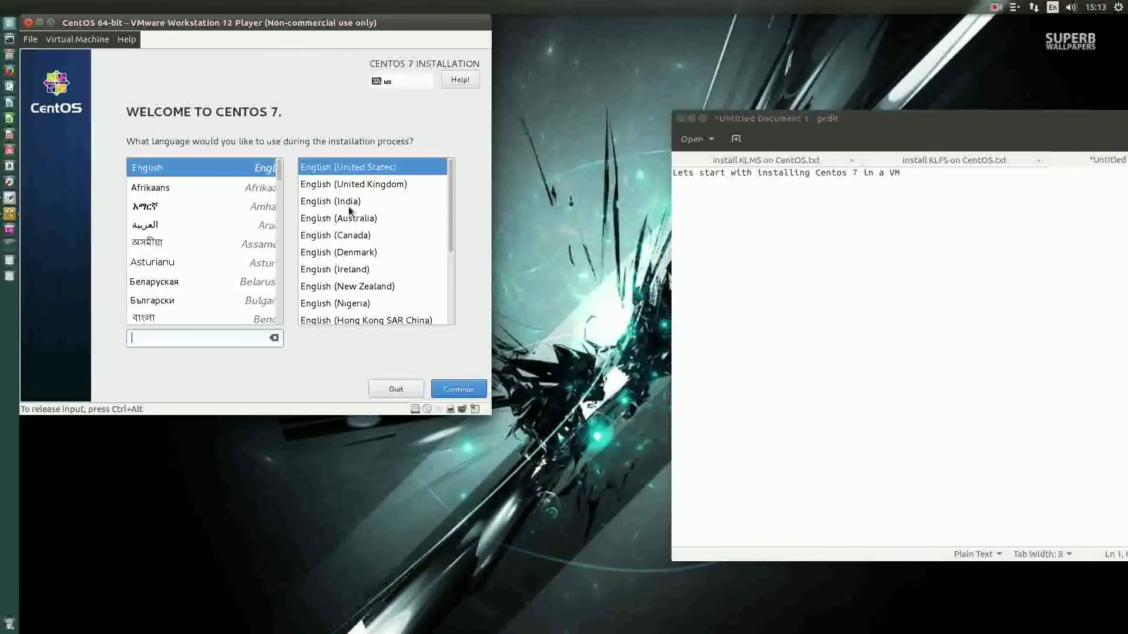
Step: Choose English (Australia) as the installer language
click(339, 219)
click(459, 390)
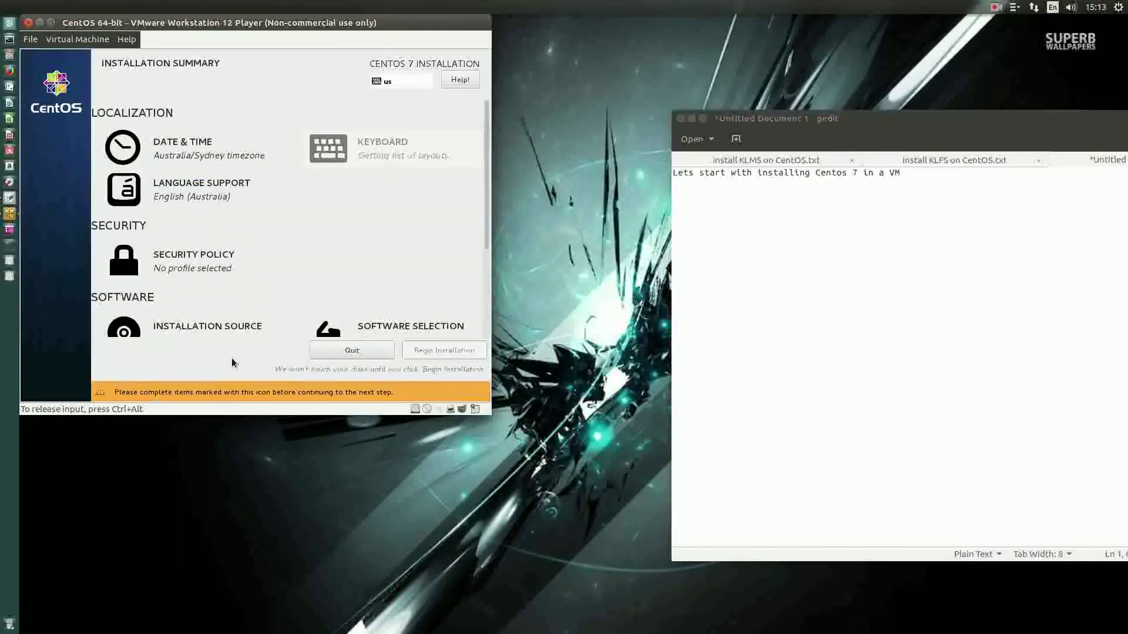
scroll(485, 147, down, 3)
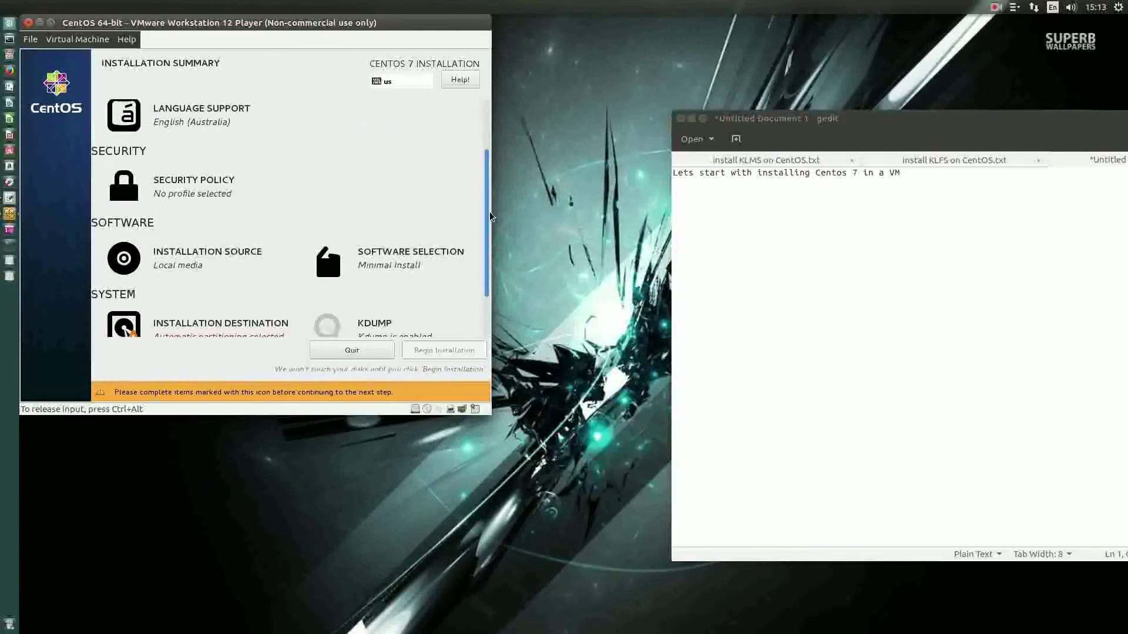
scroll(491, 276, down, 2)
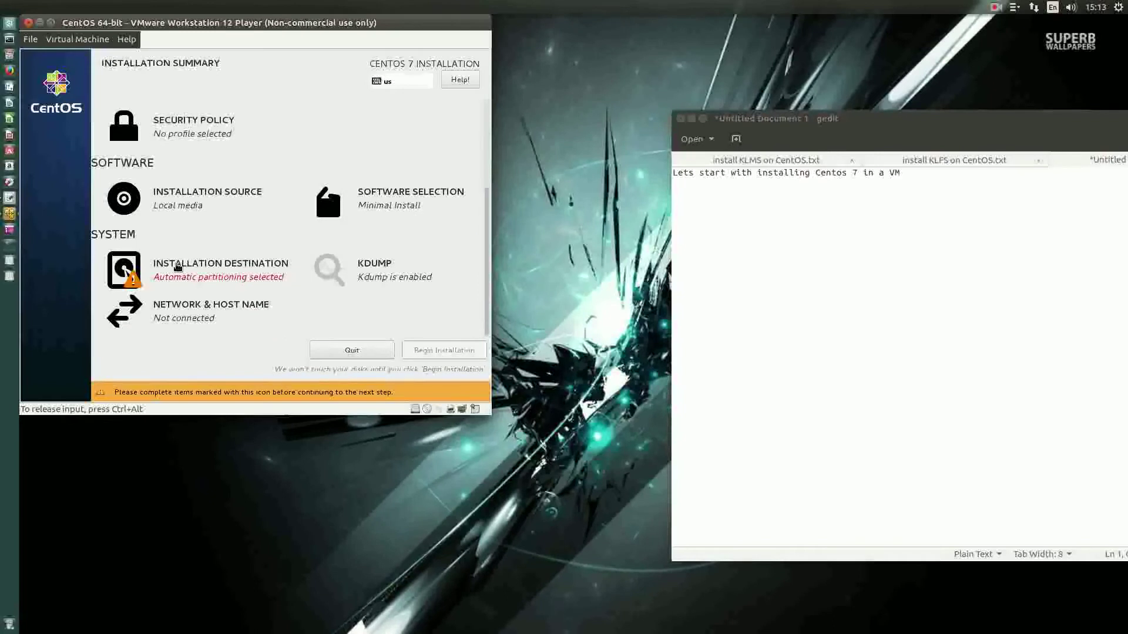
Step: Select the 60 GiB disk as installation destination with automatic partitioning
click(178, 267)
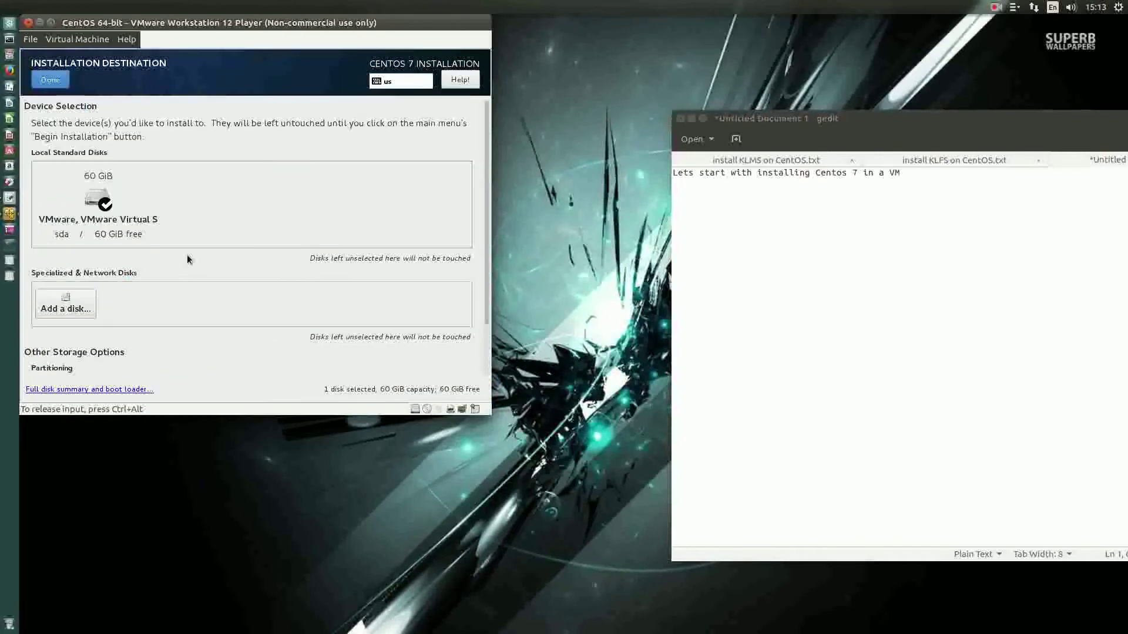
click(100, 198)
scroll(297, 282, down, 1)
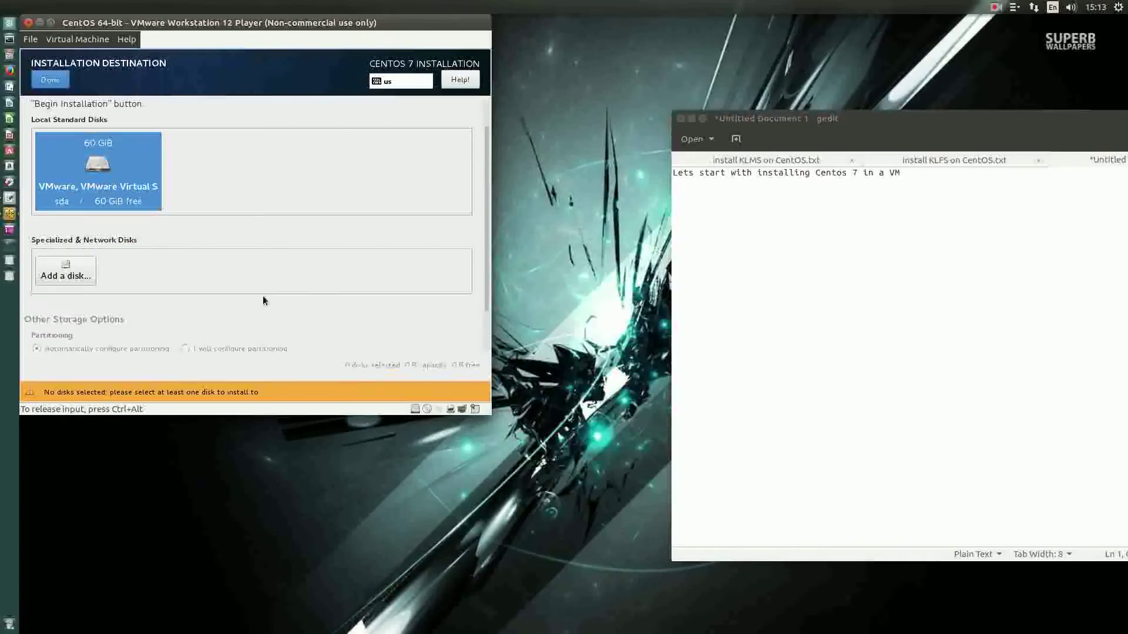
click(101, 170)
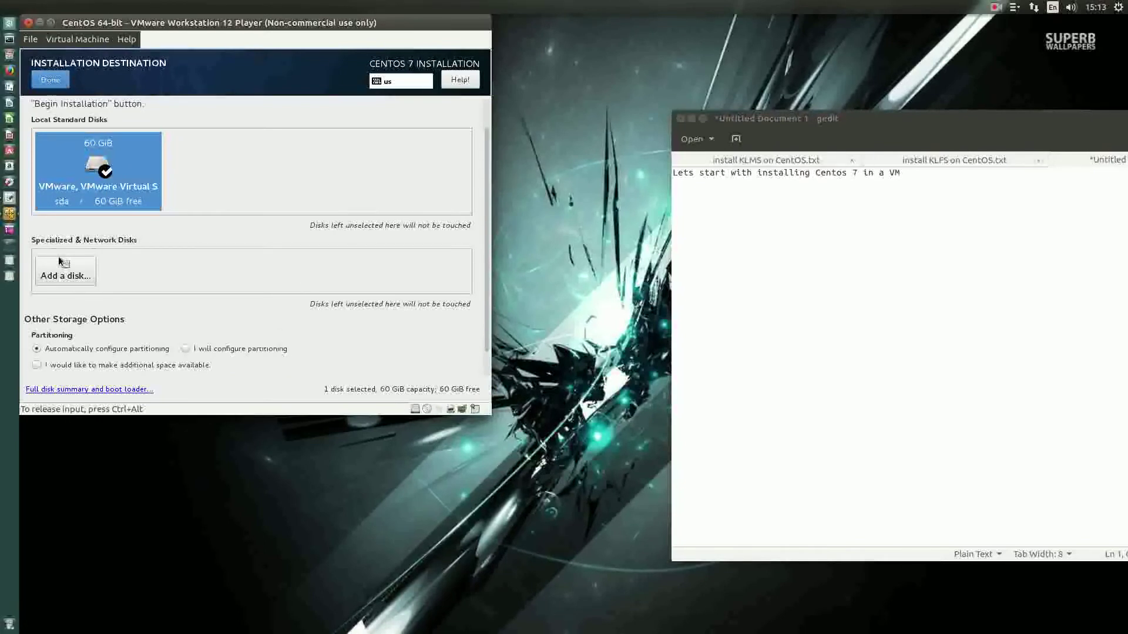
click(51, 80)
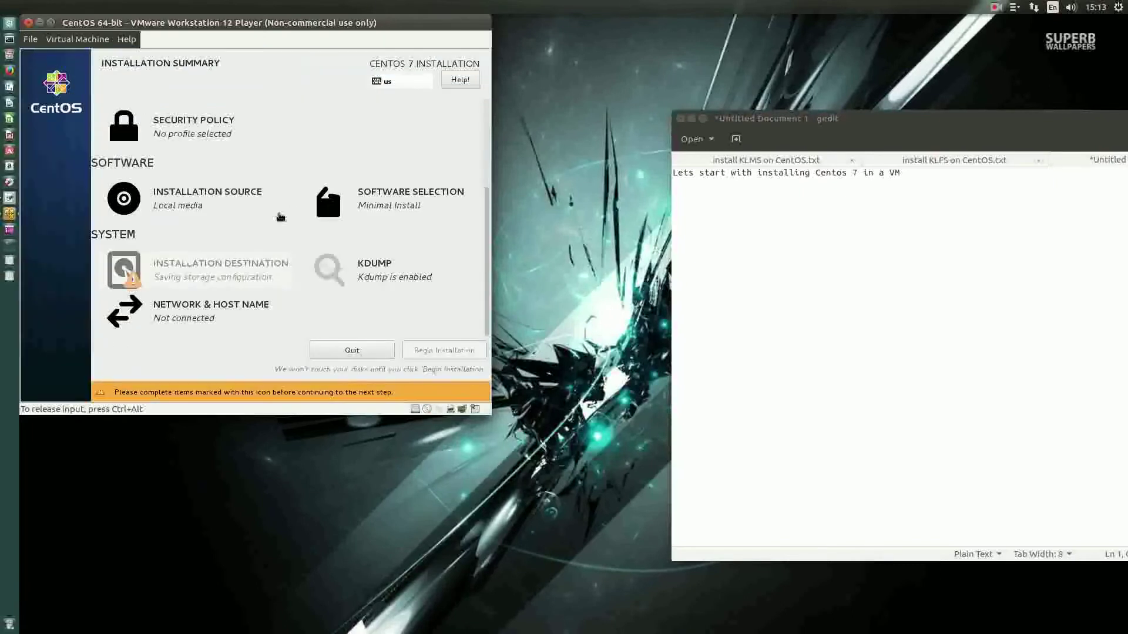
click(183, 313)
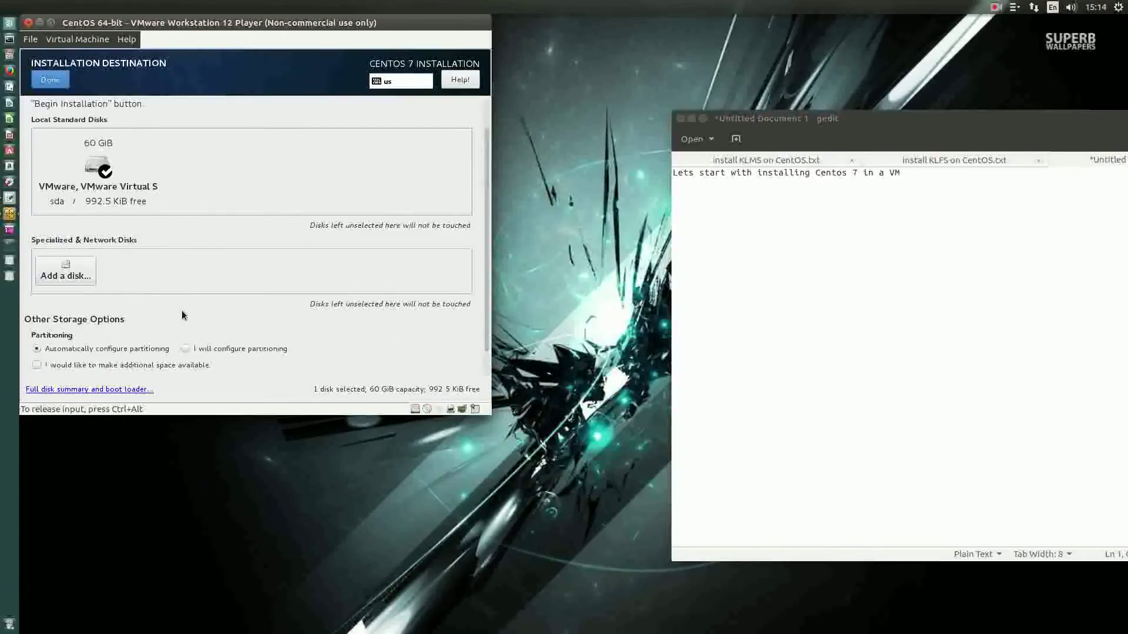
click(51, 79)
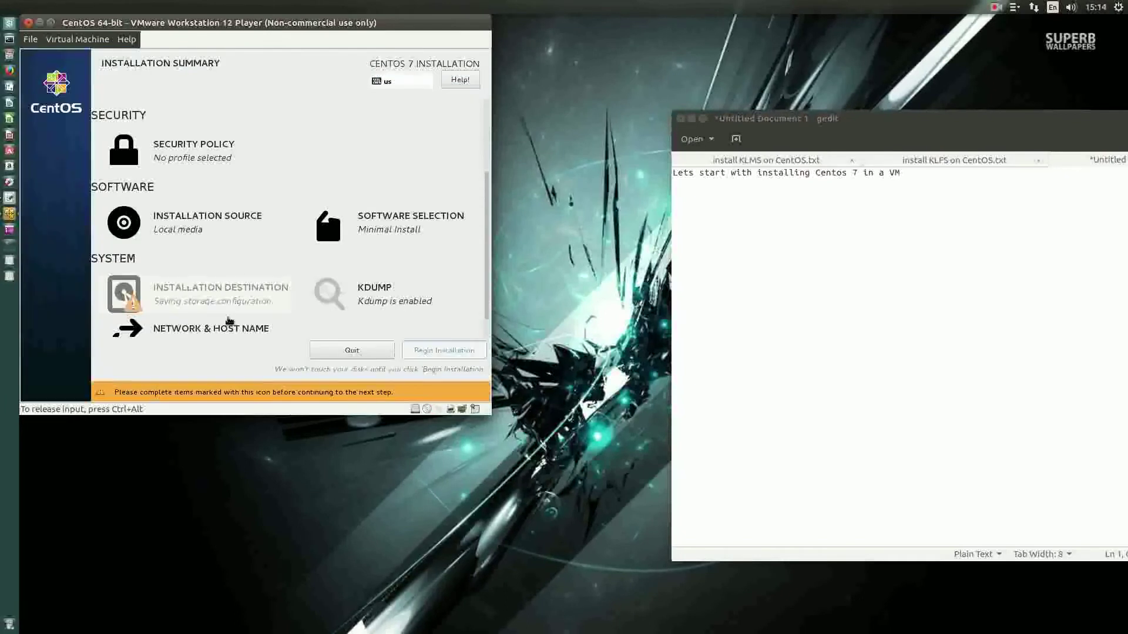
Step: Switch the Ethernet connection on and save its connection settings
click(173, 329)
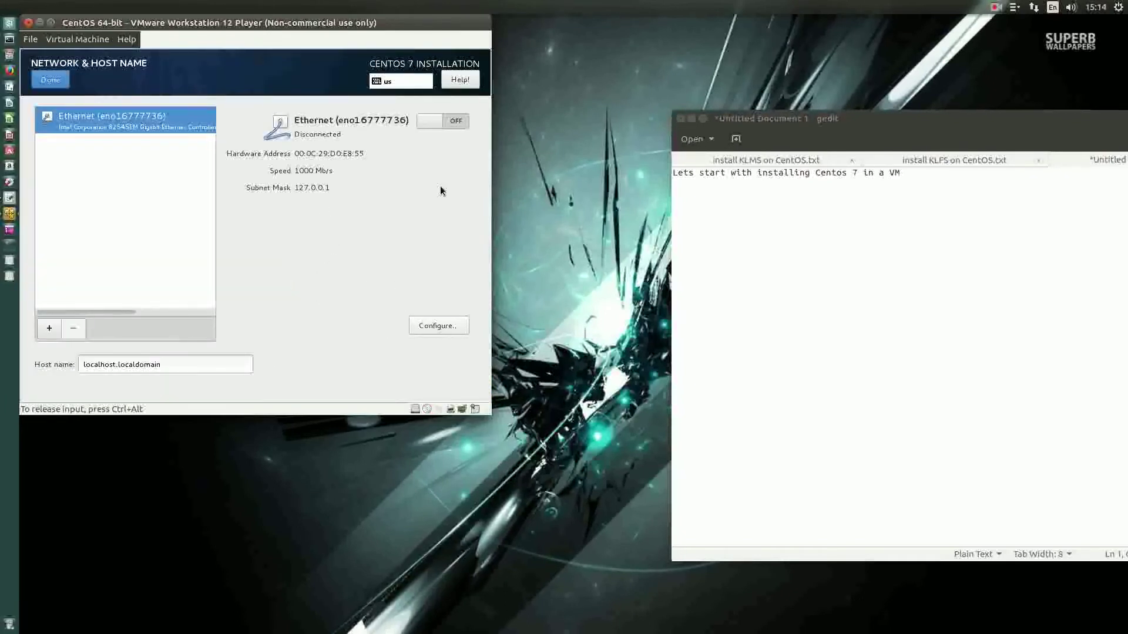
click(446, 121)
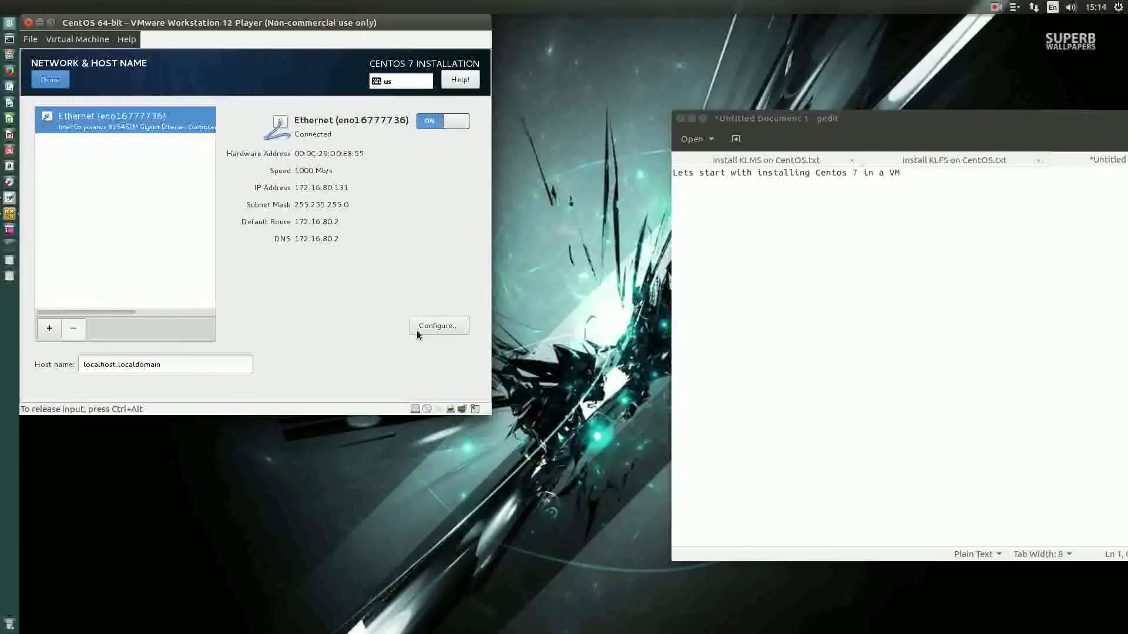
click(440, 326)
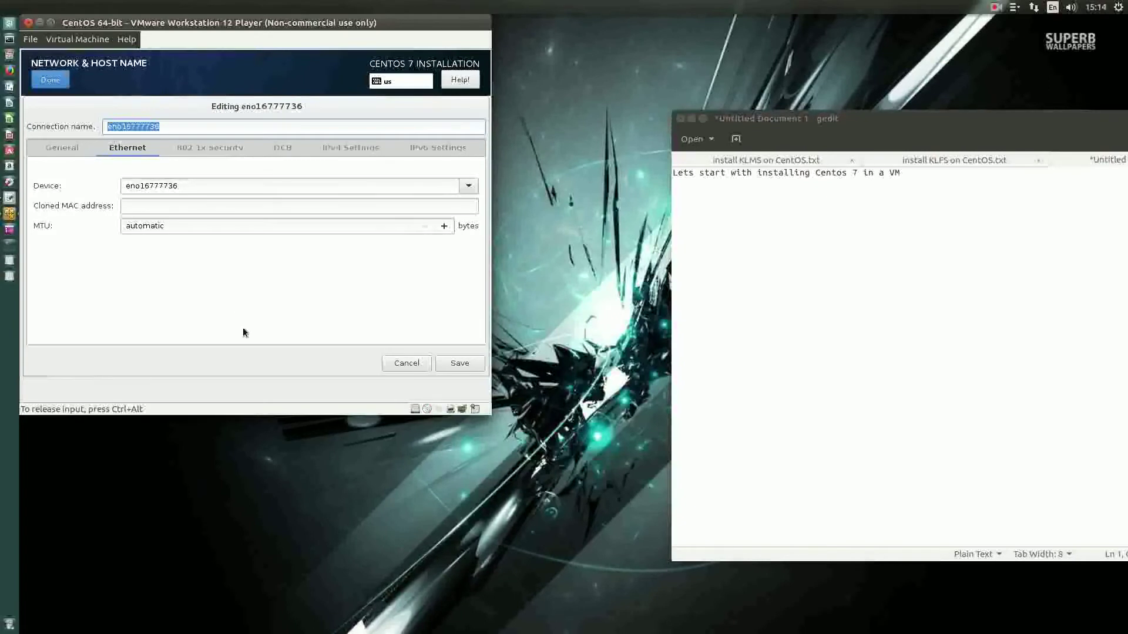
click(65, 147)
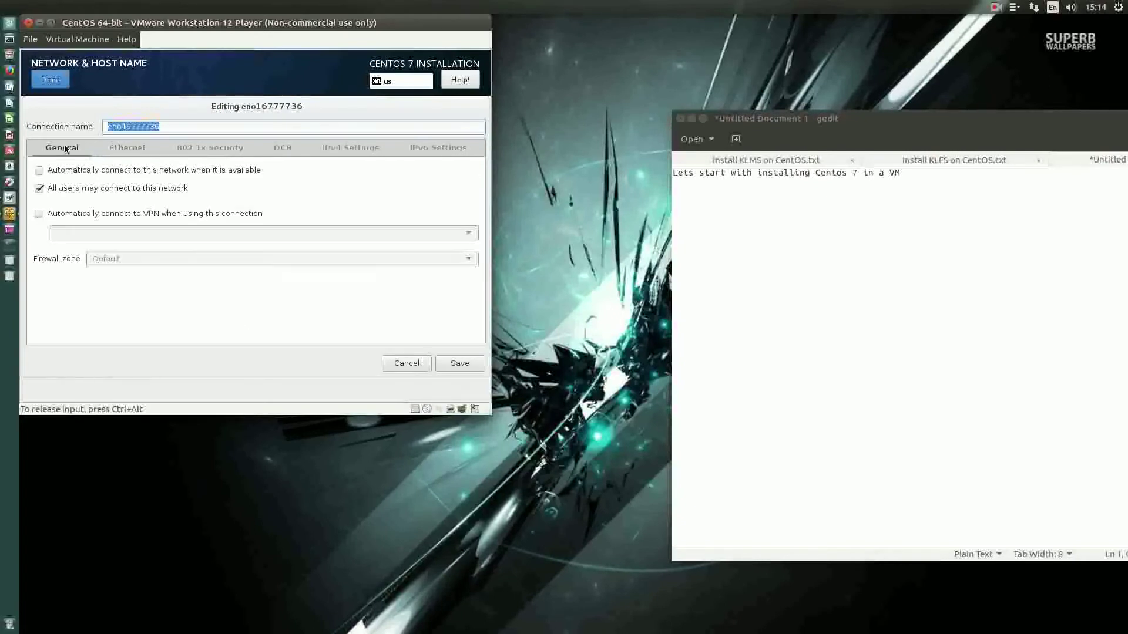
click(125, 146)
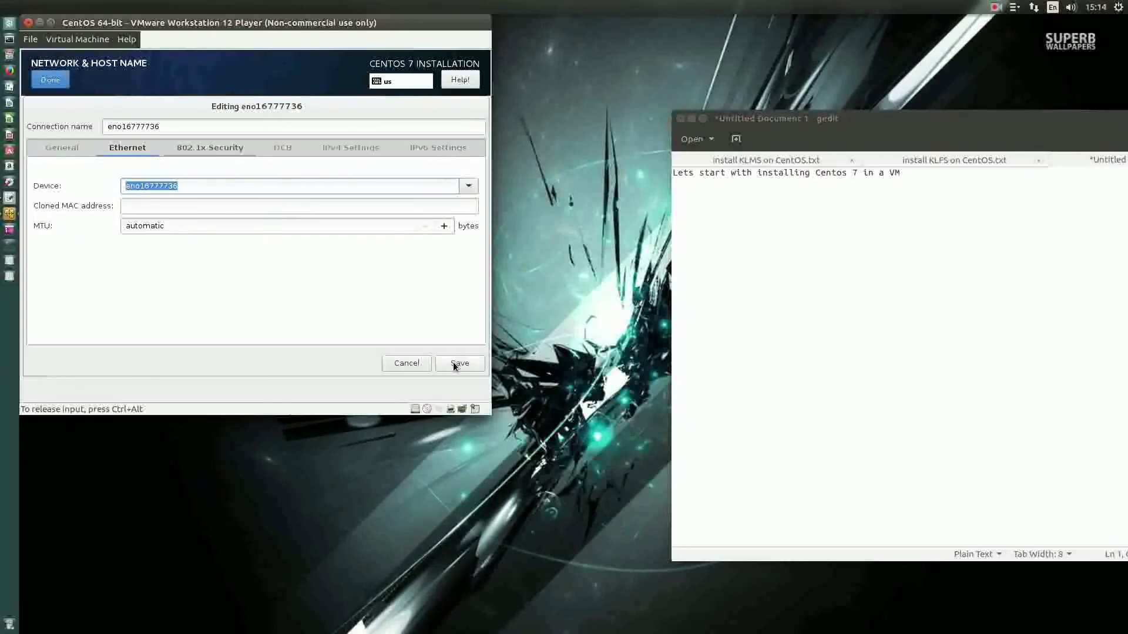
click(454, 362)
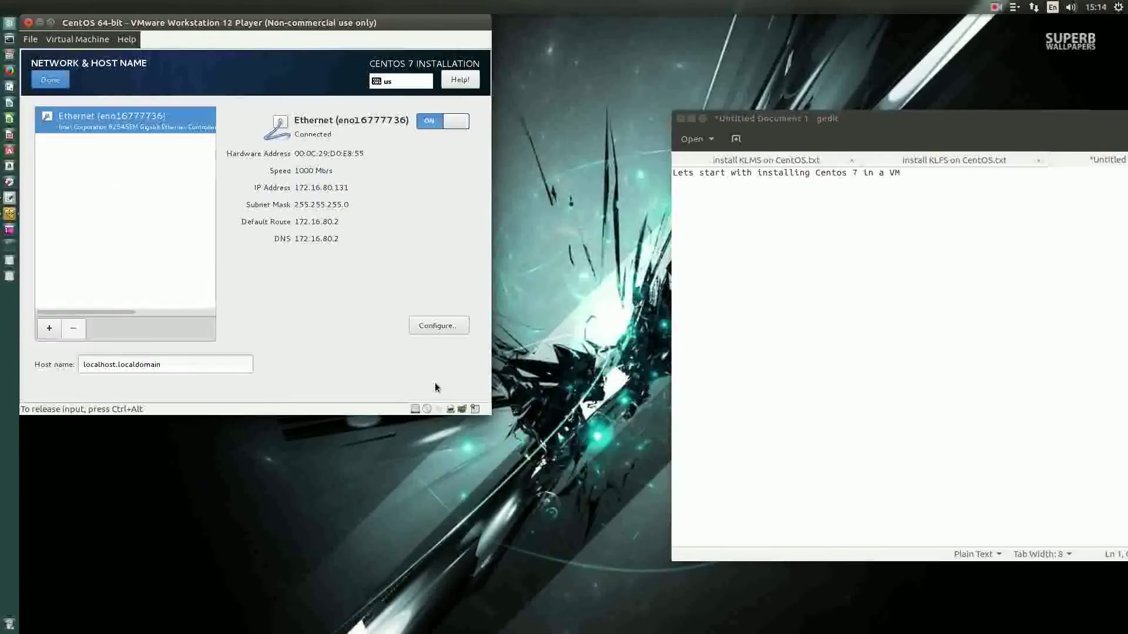
click(54, 85)
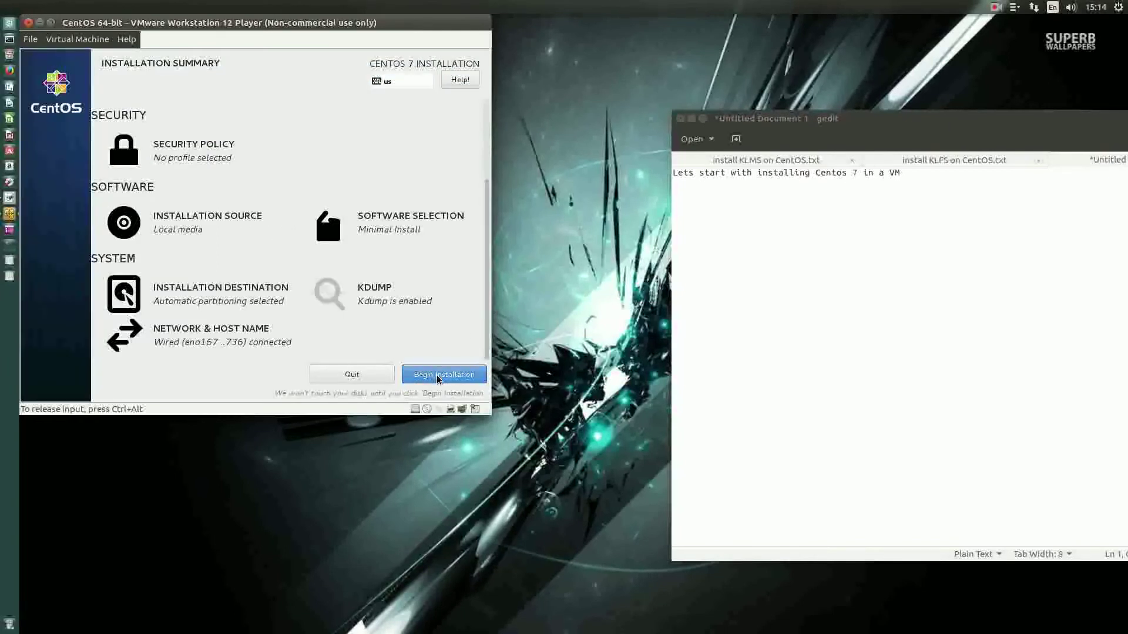
Step: Begin the installation and set a confirmed root password, accepting the weak-password warning
click(437, 377)
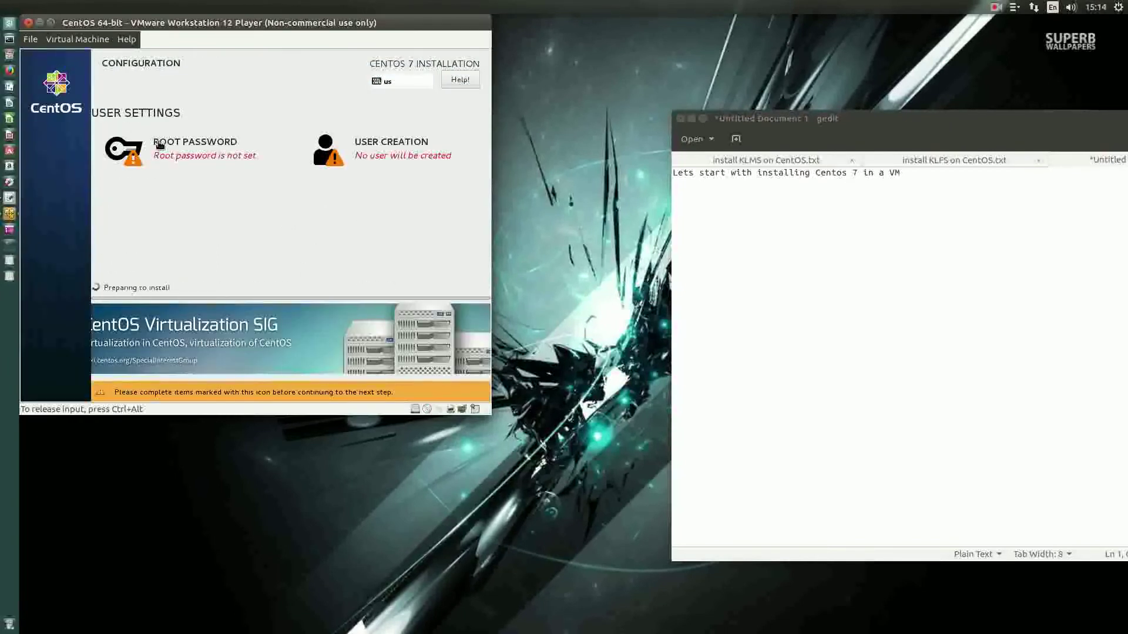
click(167, 150)
text(password)
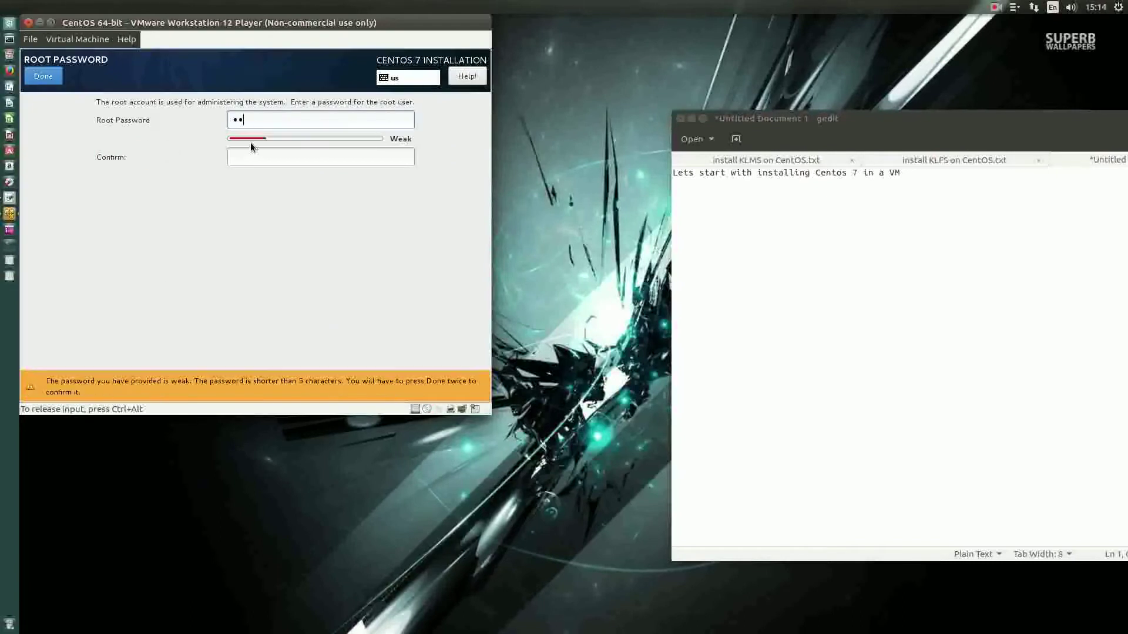
key(Tab)
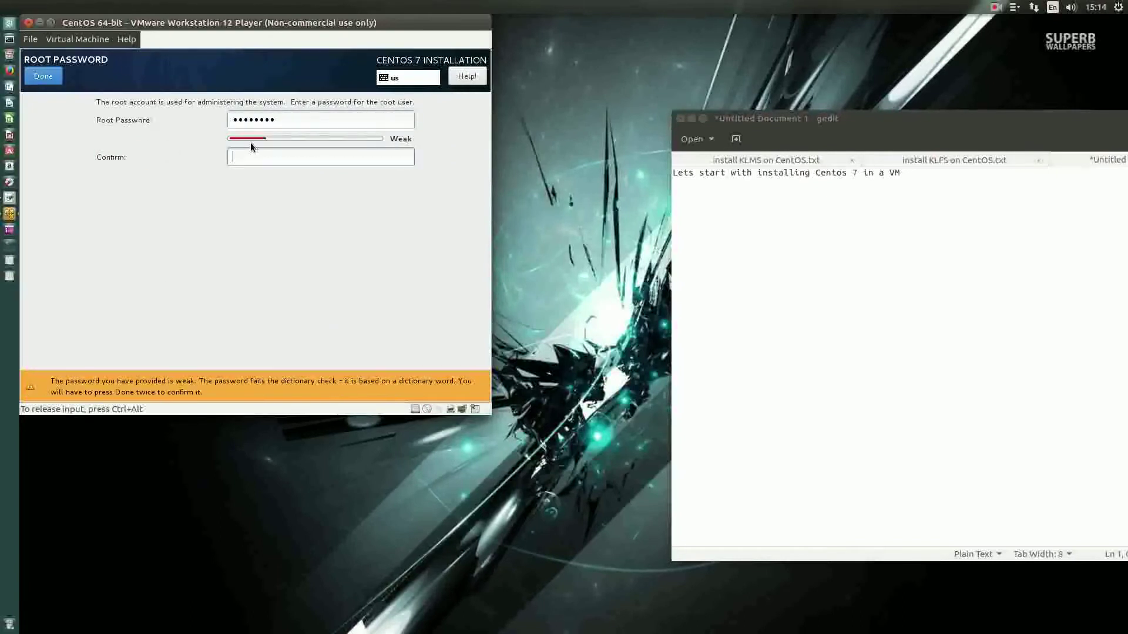
text(password)
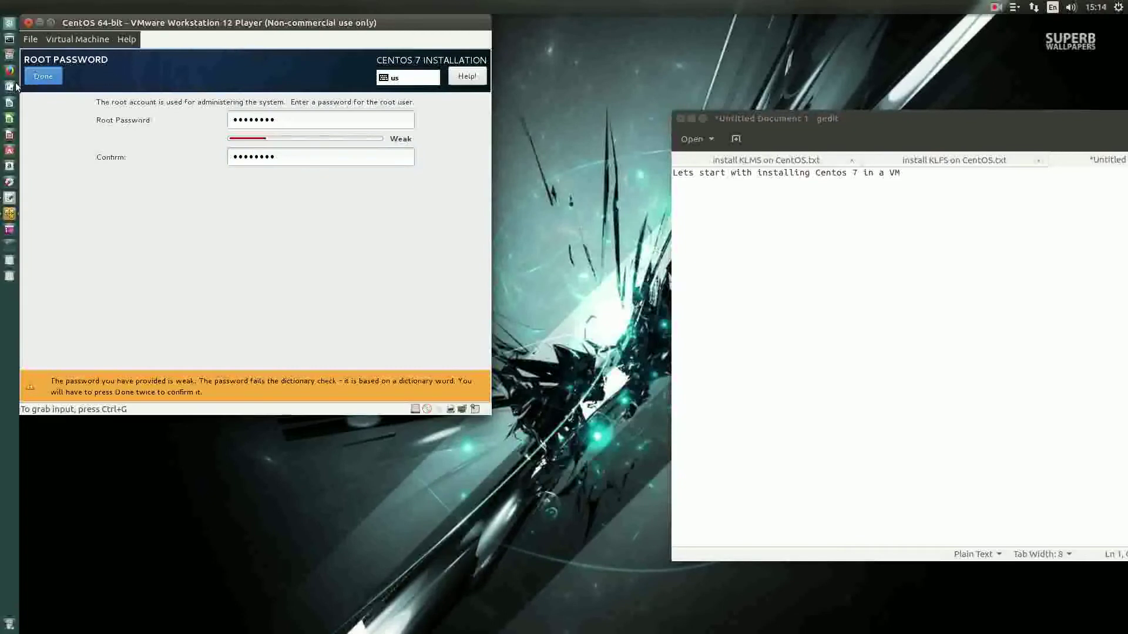
click(41, 82)
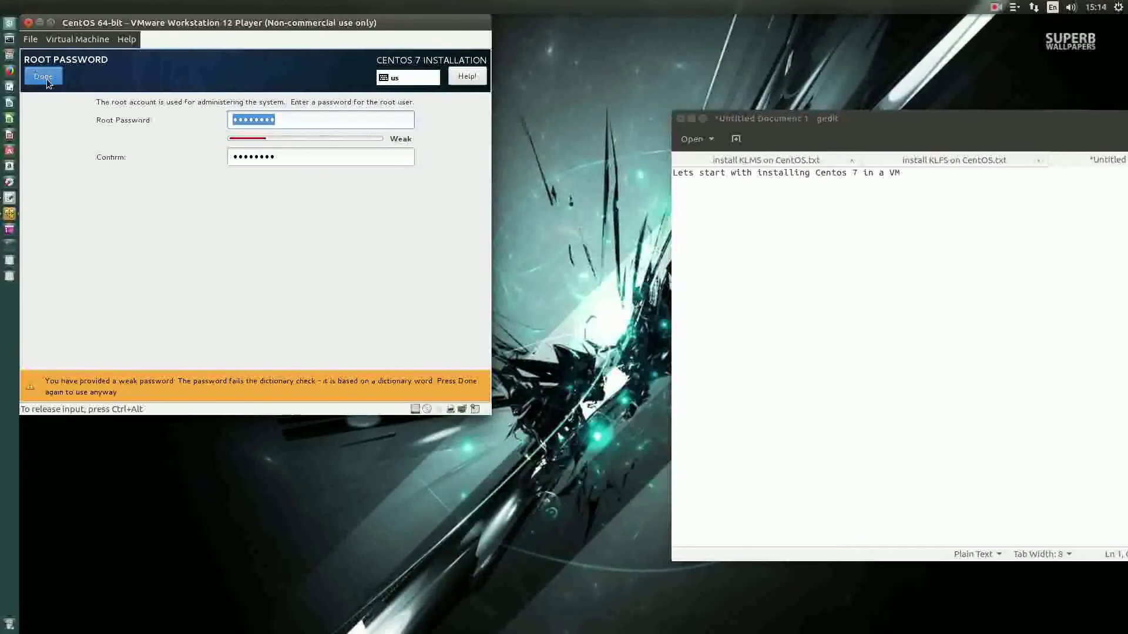
click(58, 73)
Step: Create a regular user account with a confirmed password, accepting the weak-password warning
click(359, 143)
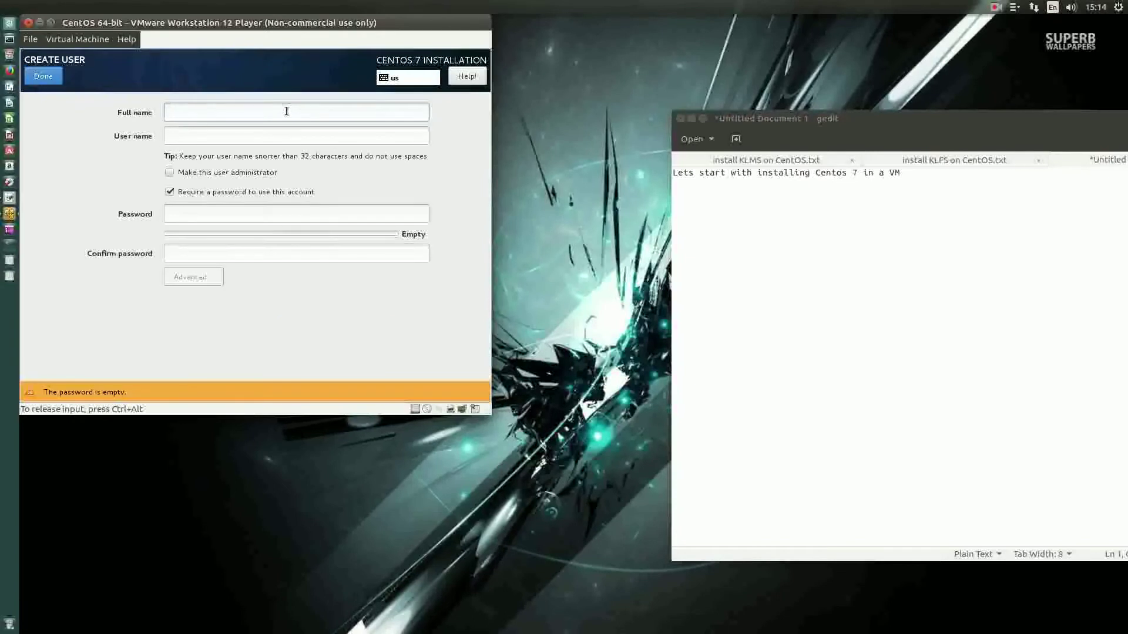
text(user)
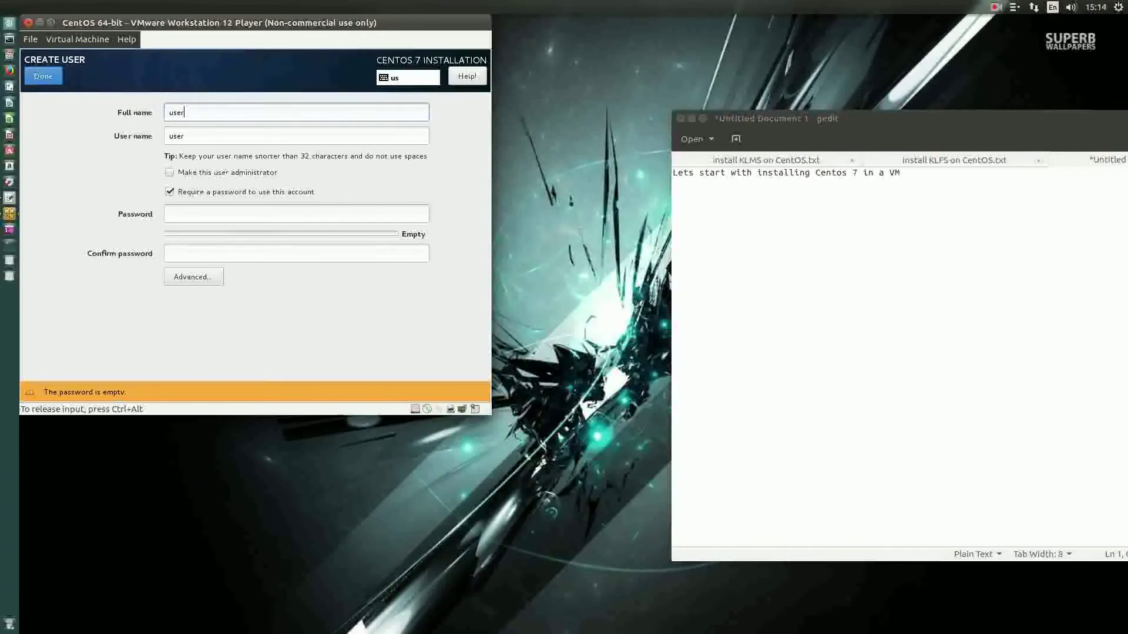
key(Tab)
key(Tab)
key(Tab)
key(Tab)
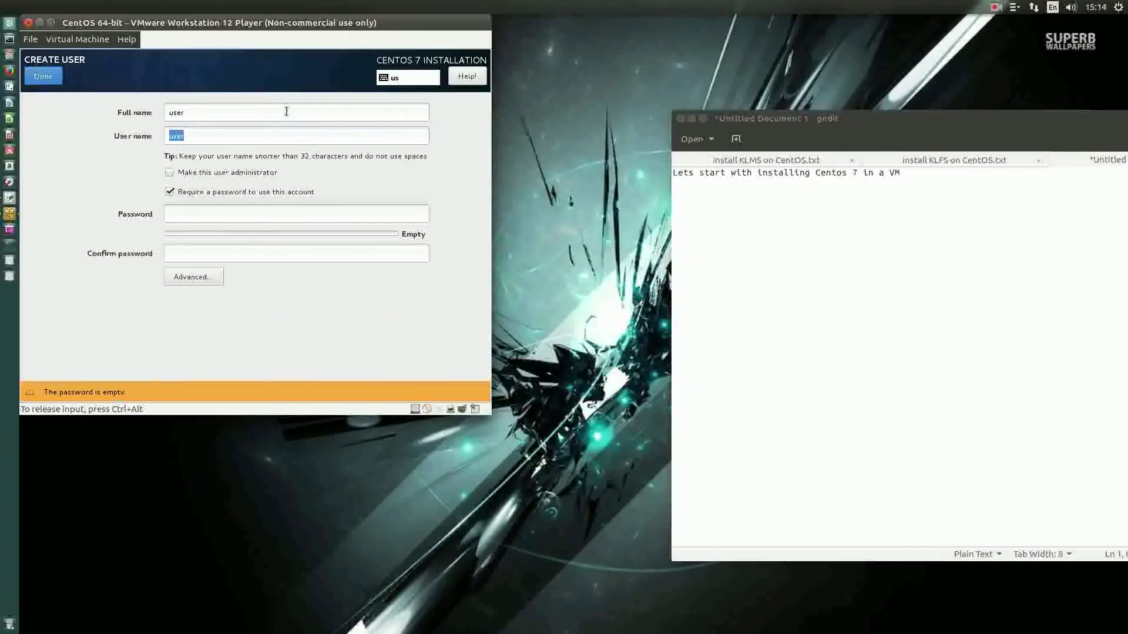
text(useruser)
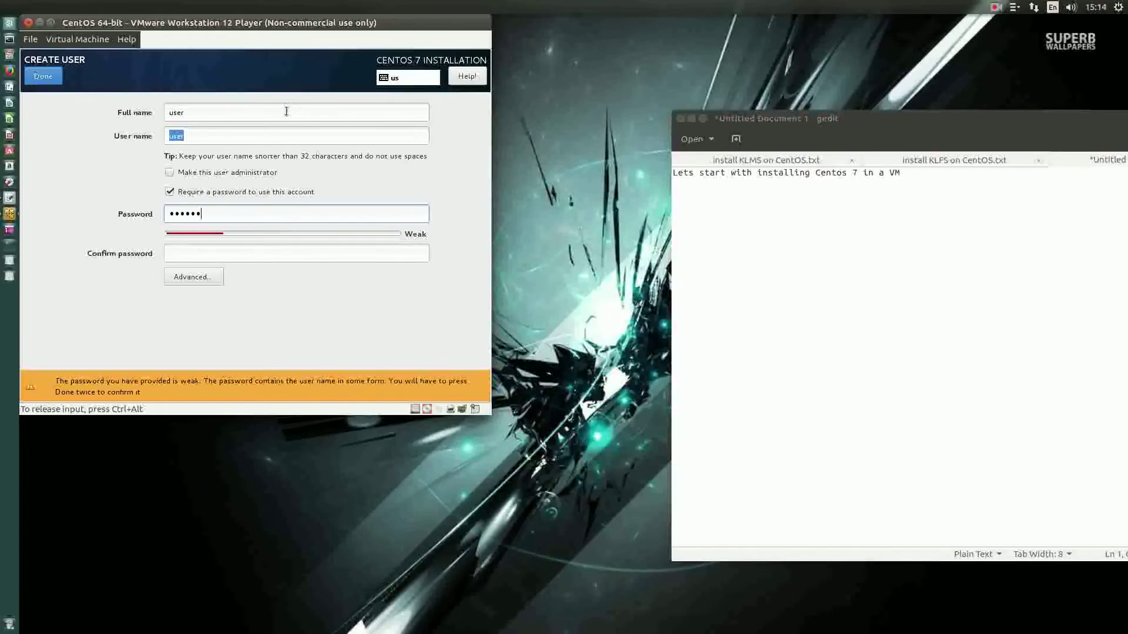
key(Tab)
text(useruser)
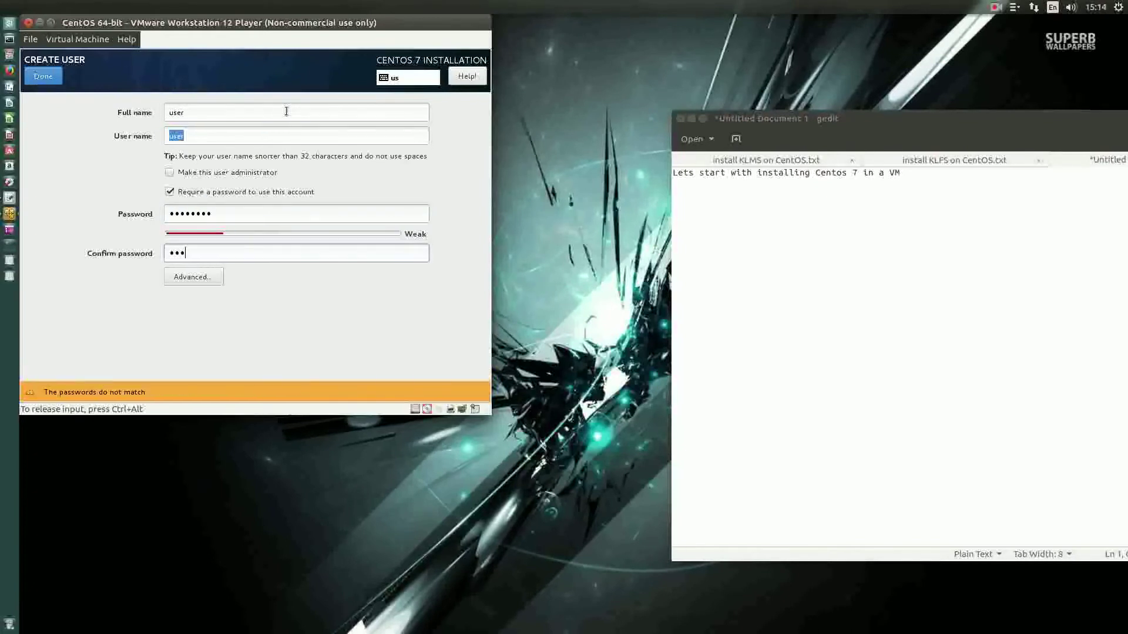
click(42, 77)
click(42, 77)
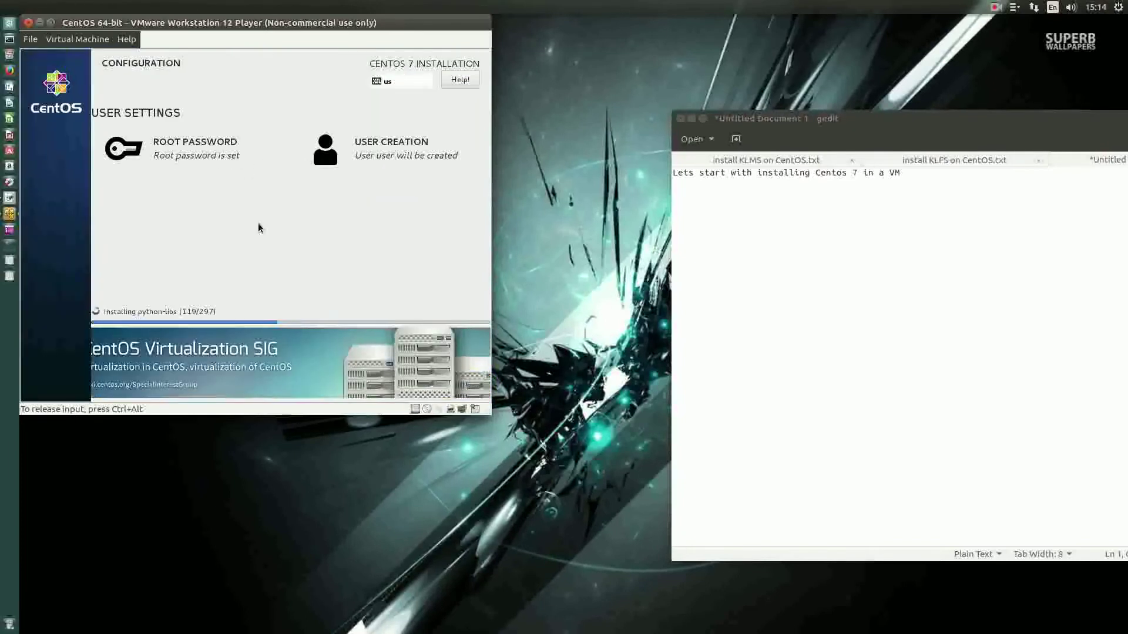
Step: Replace the opening line with the three-line note about a basic install without additional packages
drag(907, 174, 556, 156)
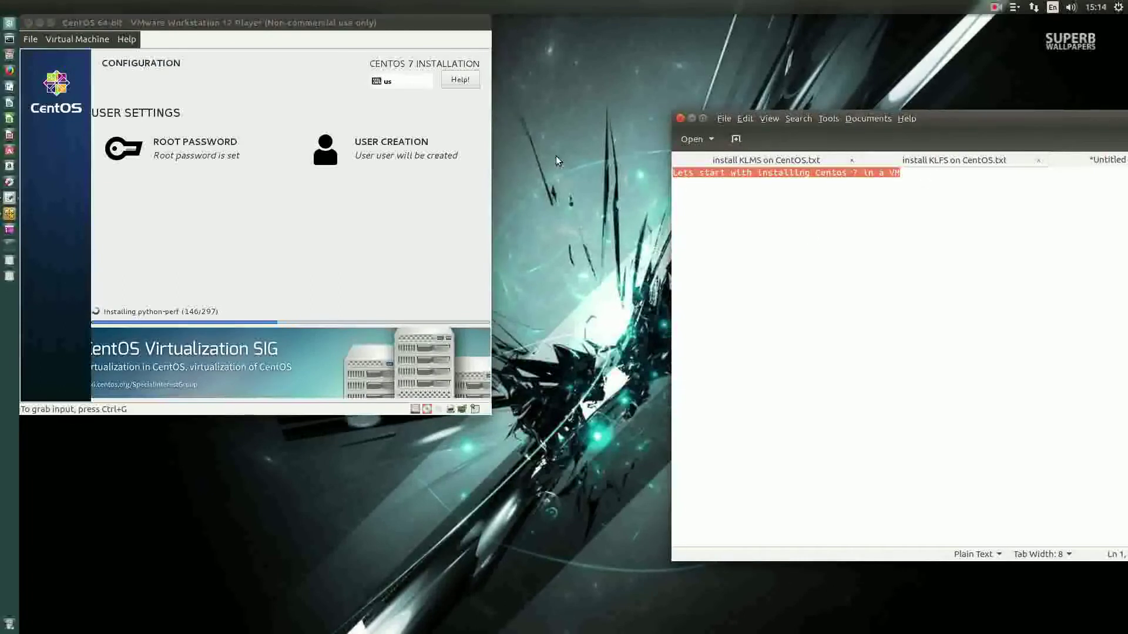
text(We could )
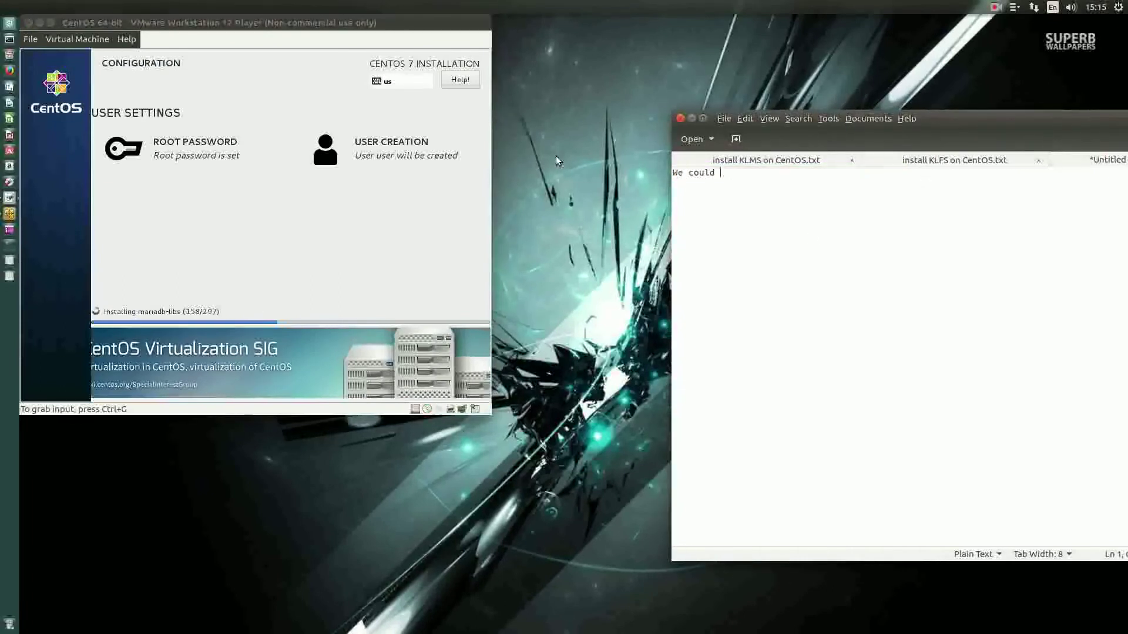
text(have inclu)
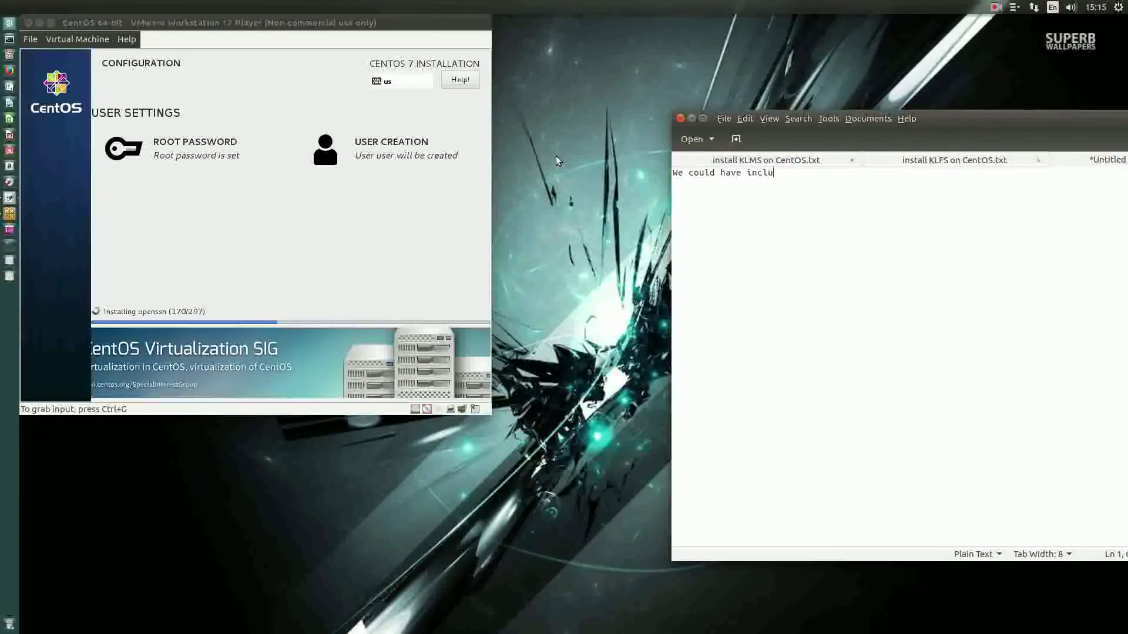
text(ded some additional)
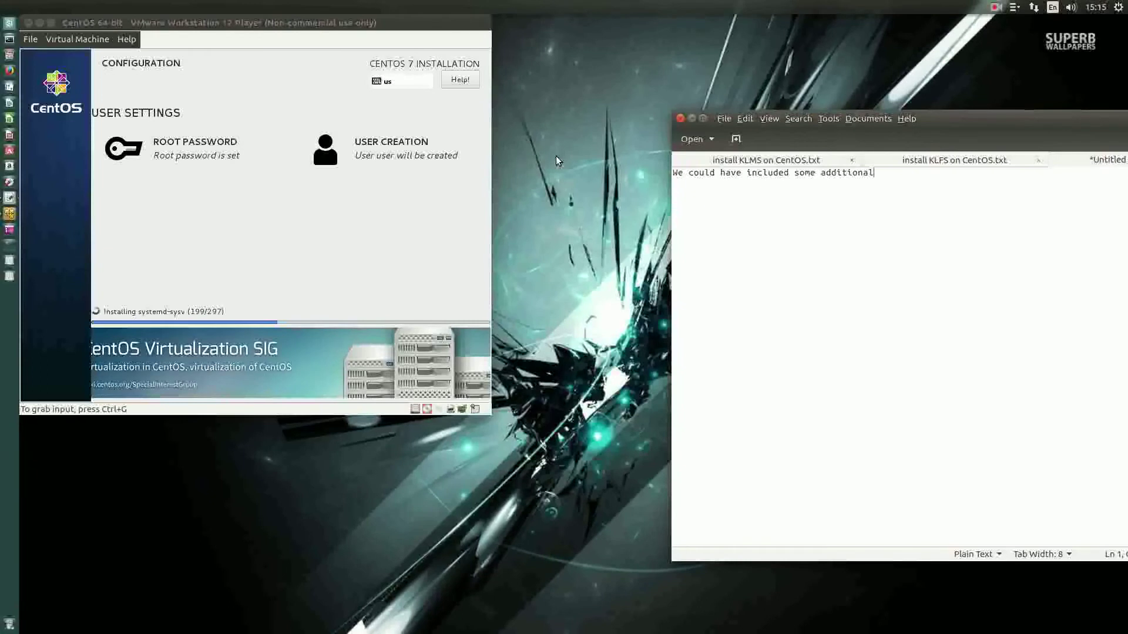
text( packages)
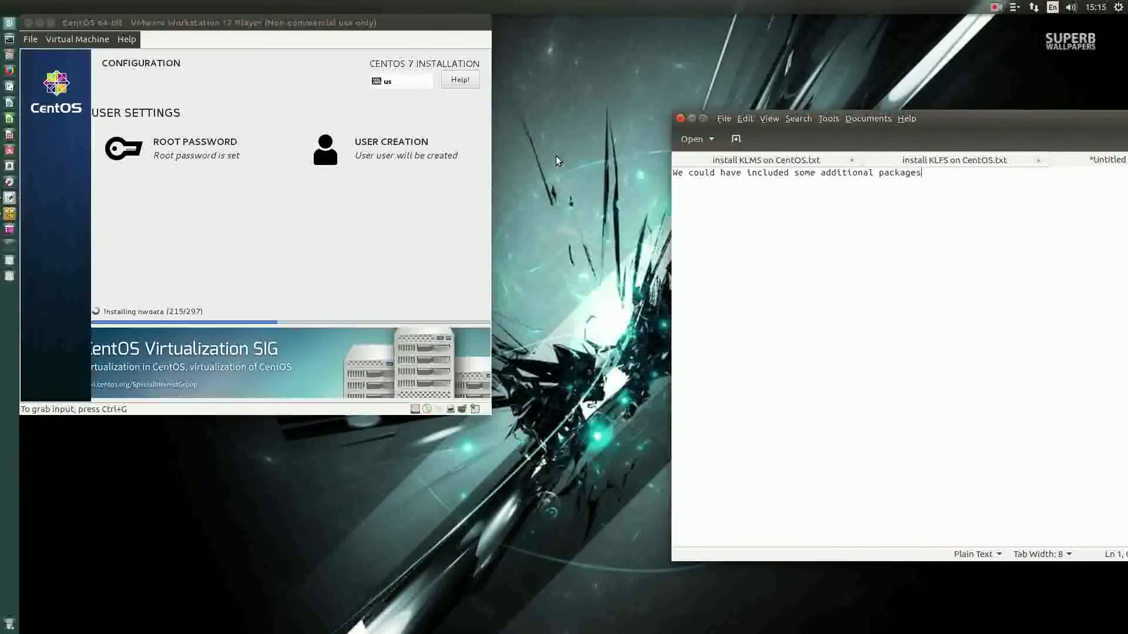
text(.)
key(Return)
text(But I wish to sh)
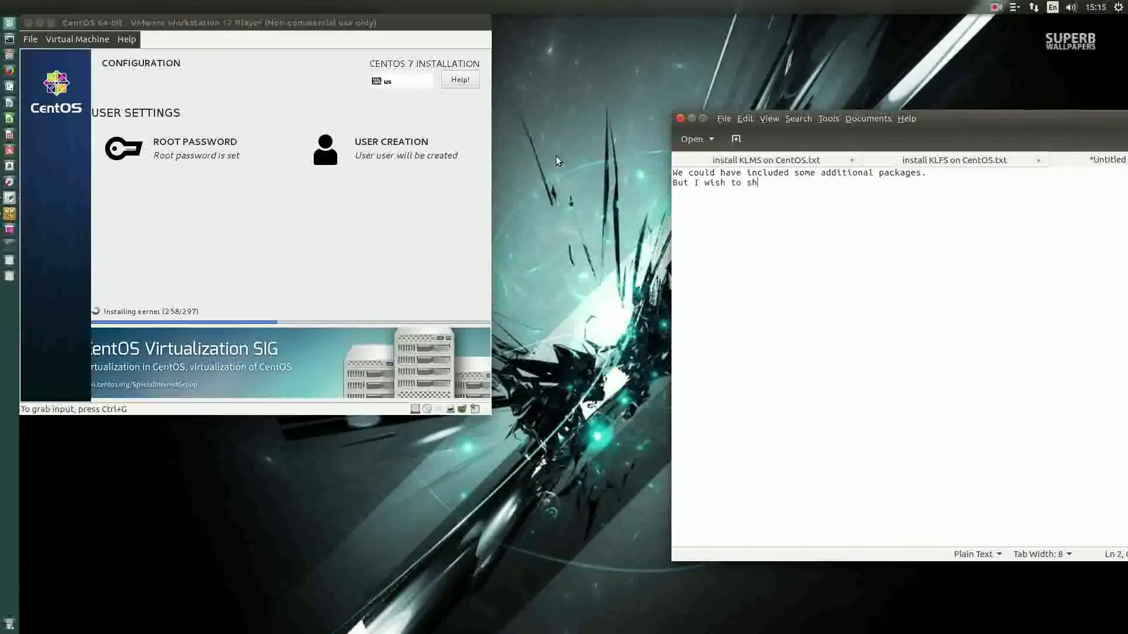
text(ow installing without any additional packaged)
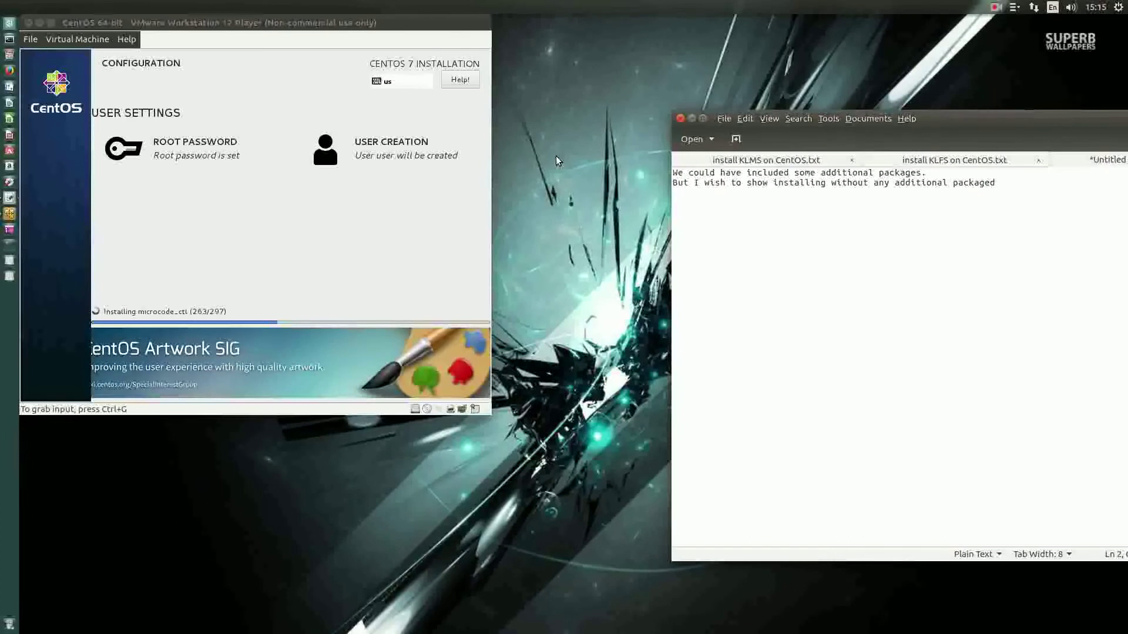
text(,)
key(Return)
text(just the basic install with a net)
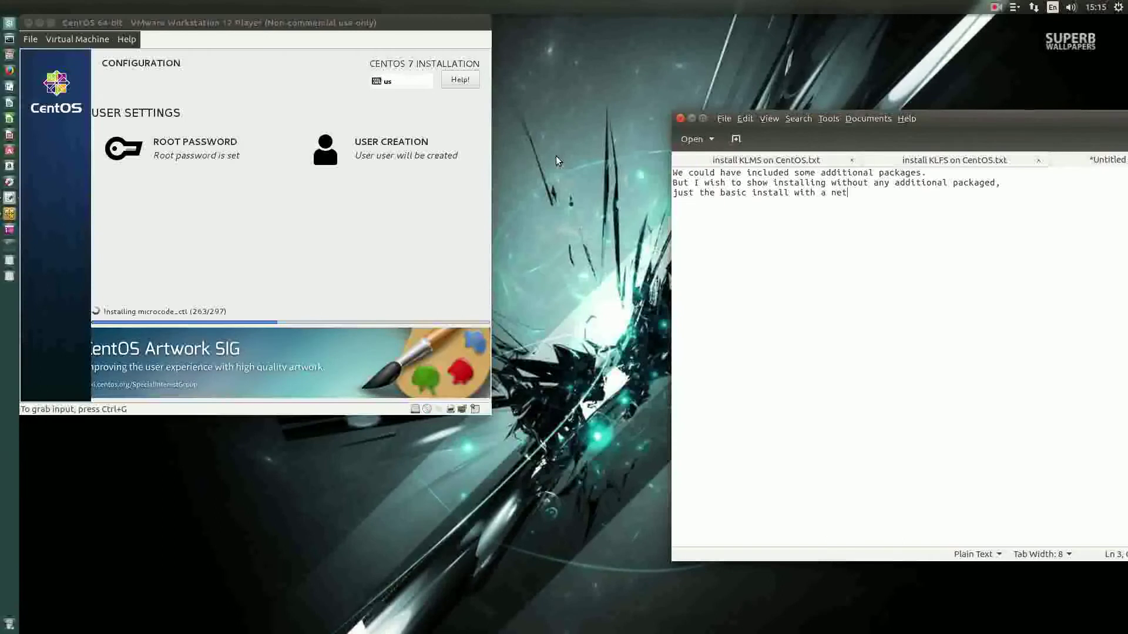
text(work connection.)
key(Return)
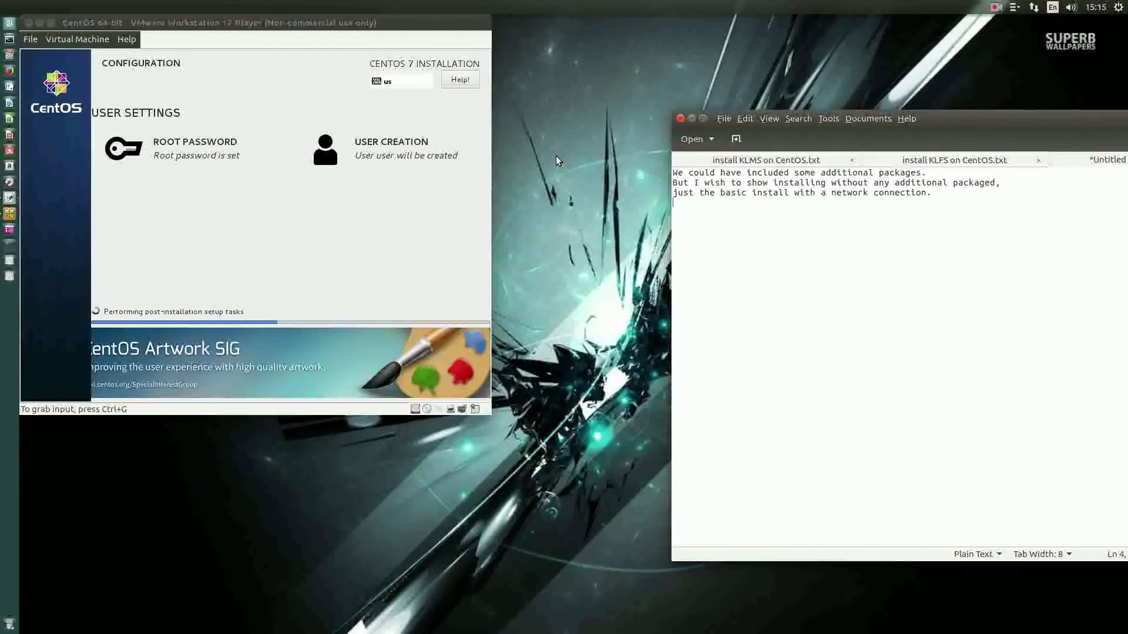
click(996, 183)
key(BackSpace)
Step: Correct 'packaged' to 'packages' in the notes while the installation finishes
text(s)
click(673, 202)
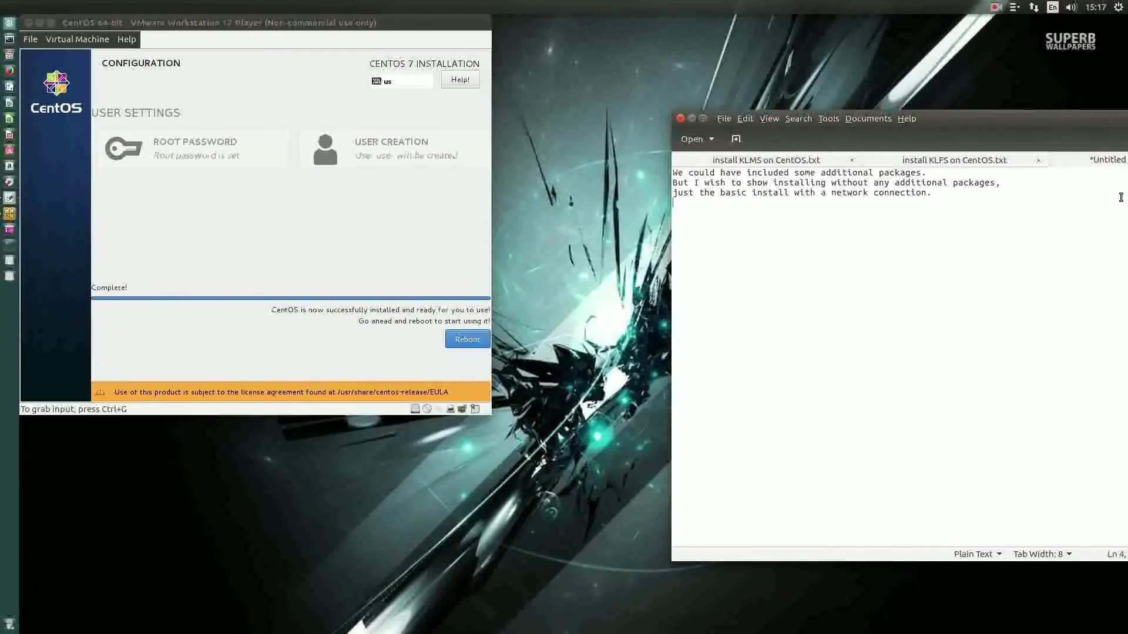
Step: Reboot the installed CentOS, boot the default kernel and log in as root
click(421, 340)
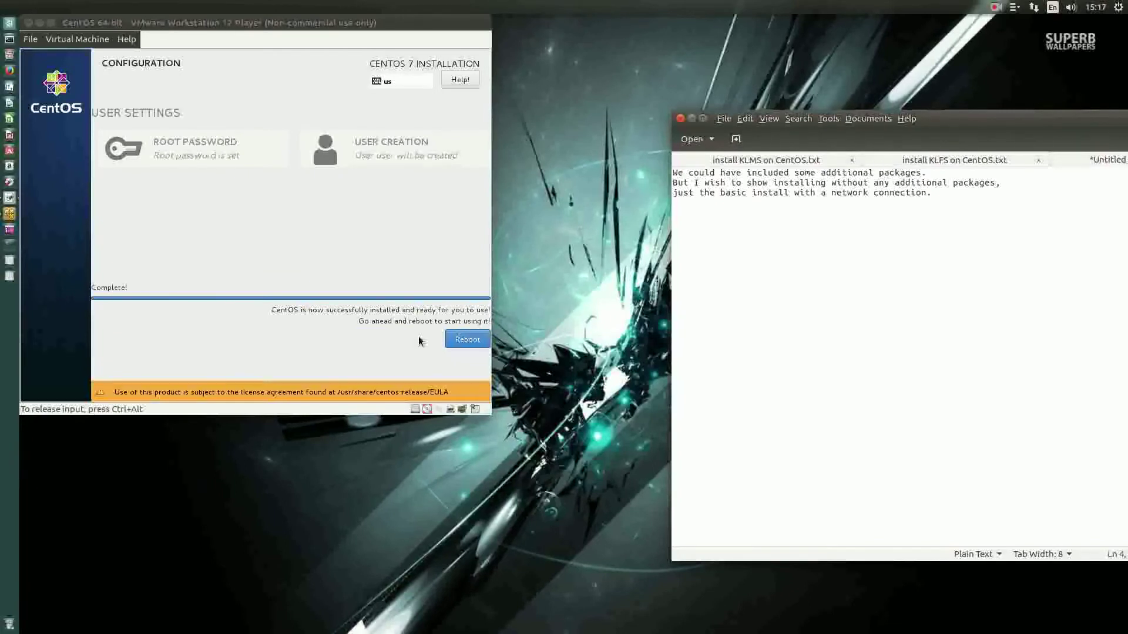
click(467, 339)
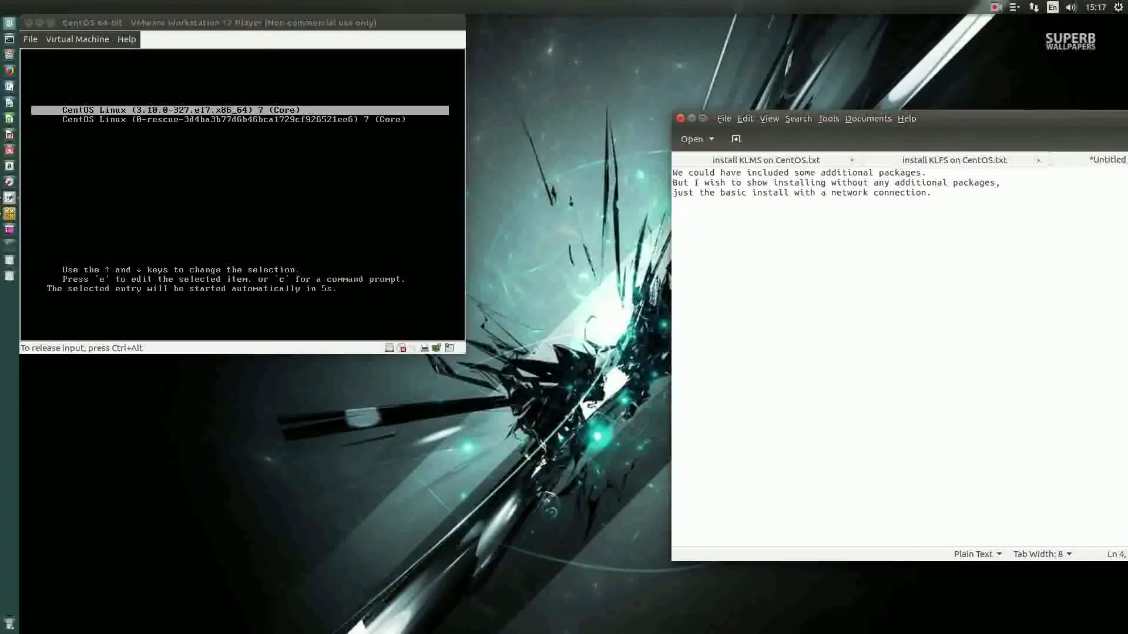
key(Return)
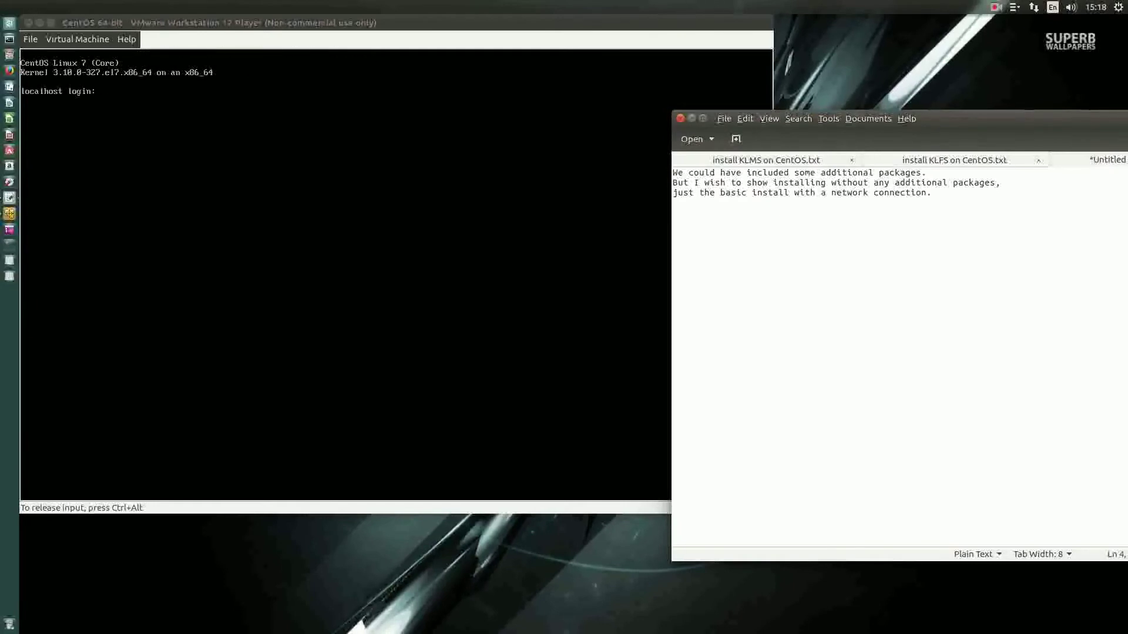
text(root)
key(Return)
key(Return)
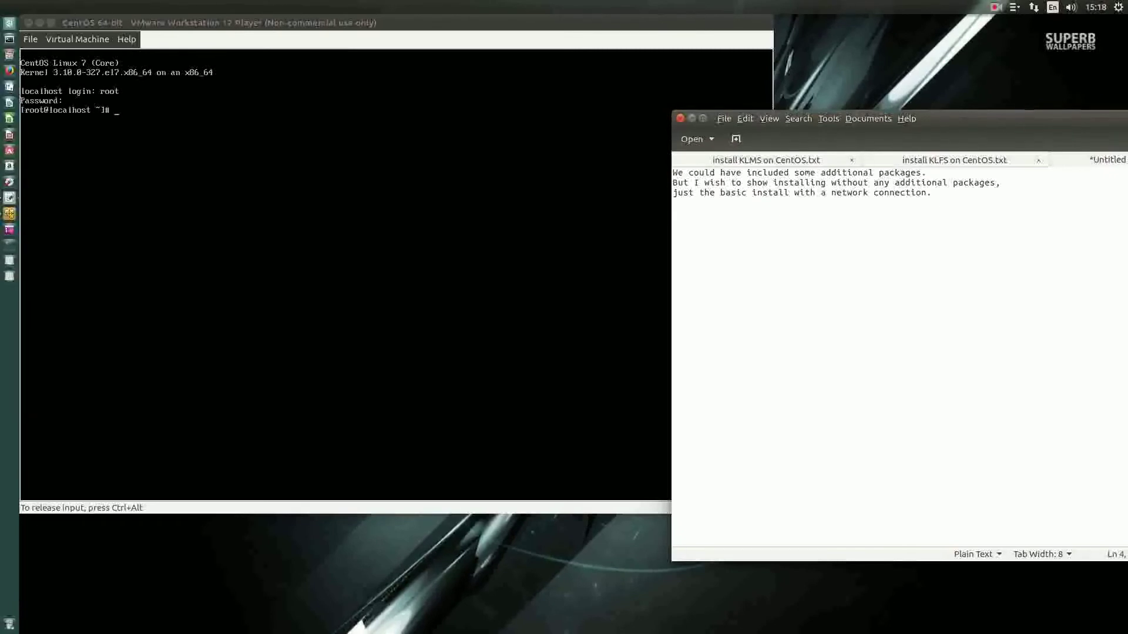
key(ctrl+alt)
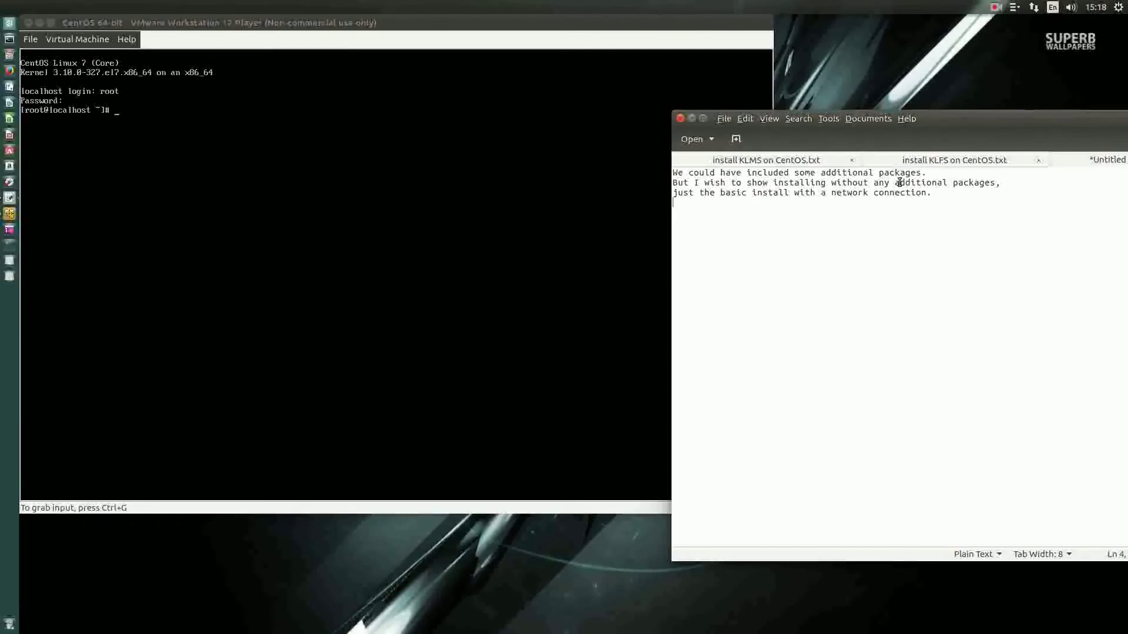
Step: Show the 'install KLMS on CentOS.txt' notes and place the gedit window on the right
click(761, 161)
drag(975, 115, 771, 101)
drag(470, 217, 949, 331)
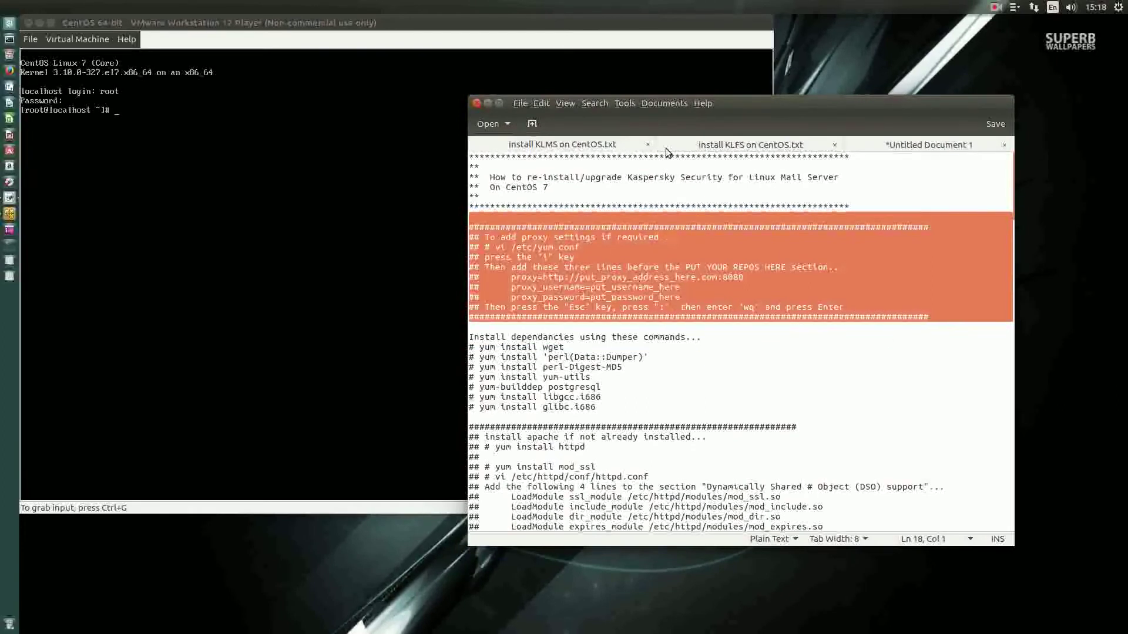
click(861, 222)
drag(745, 102, 1064, 104)
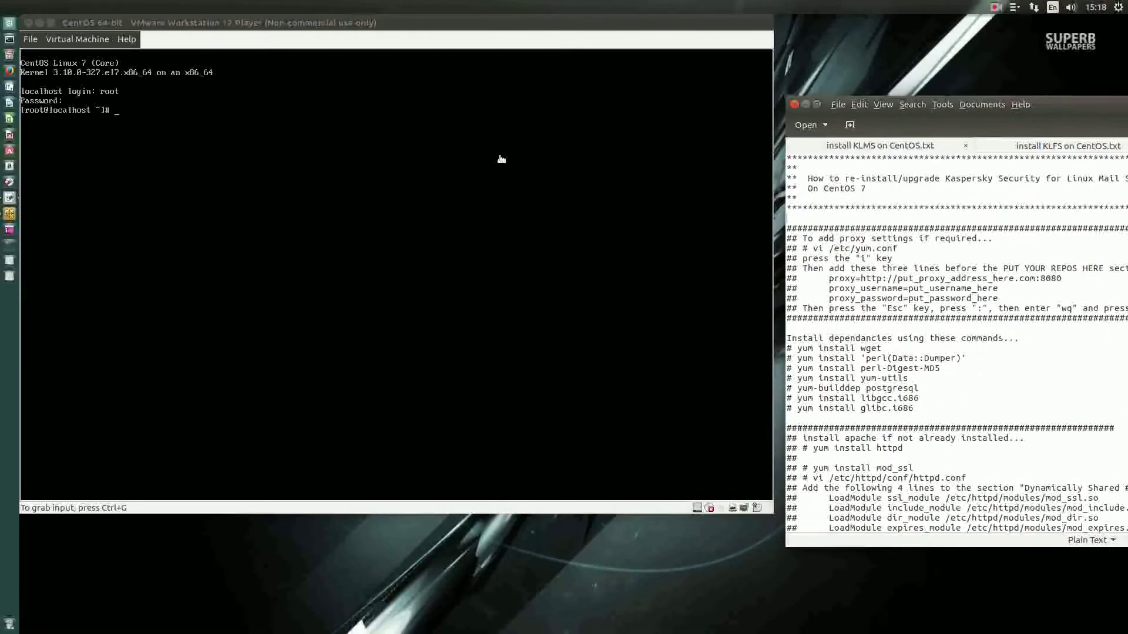
Step: Back in the CentOS guest, open /etc/yum.conf in the vi editor
click(460, 192)
text(vi)
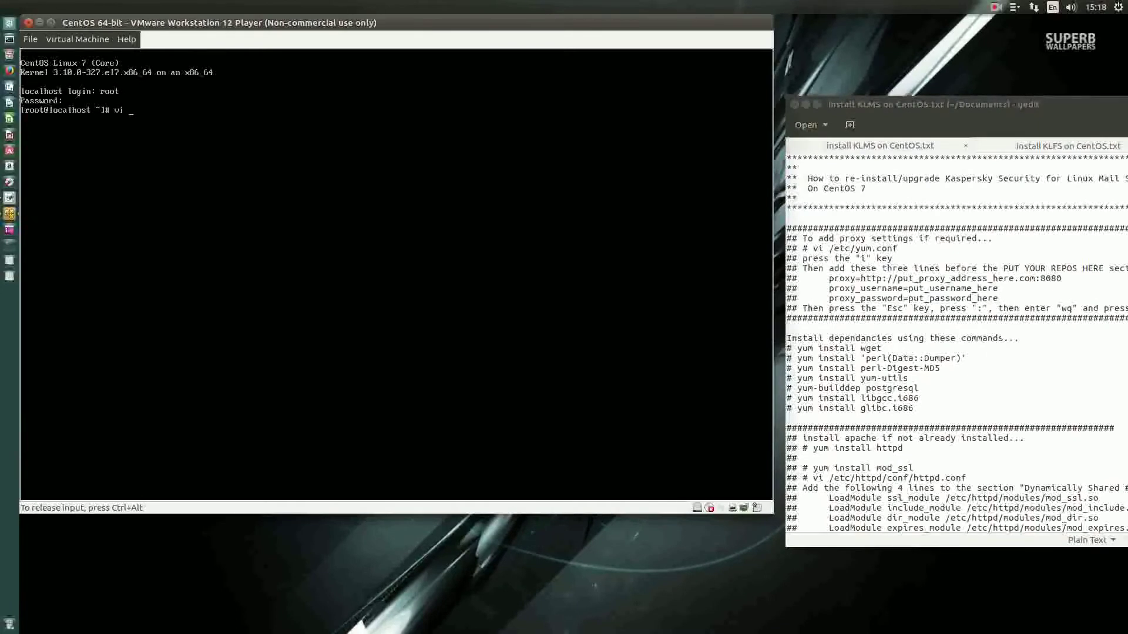
text( /yu)
text(etc/)
text(yum)
text(.conf)
key(Return)
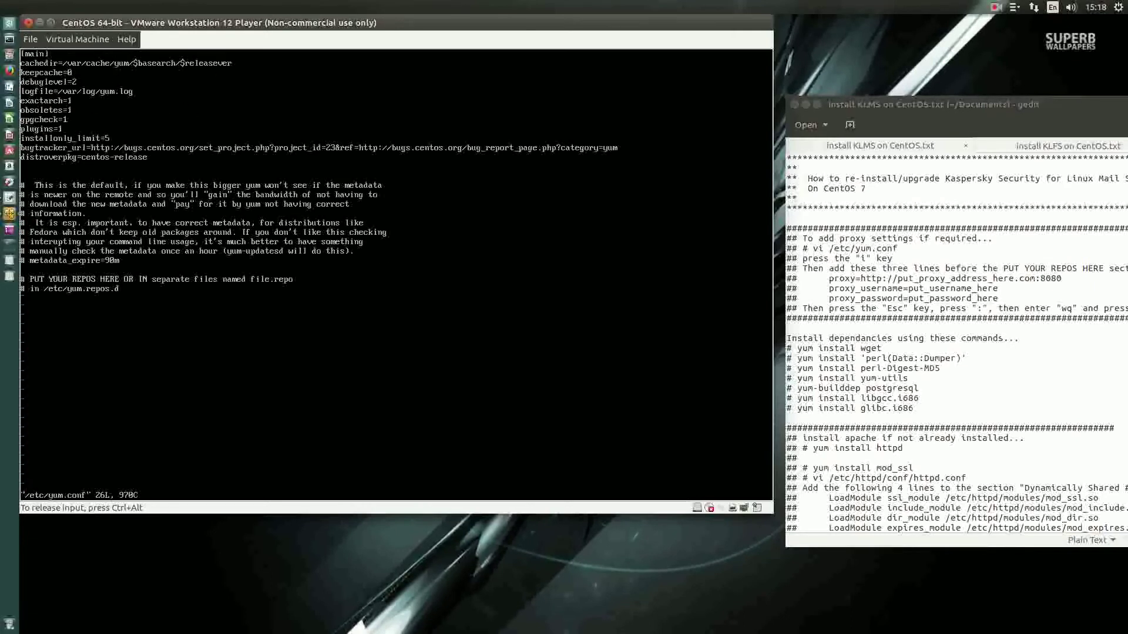
Step: In insert mode, add a blank line above the repos comment and begin typing 'proxy=h'
key(i)
key(Return)
key(Return)
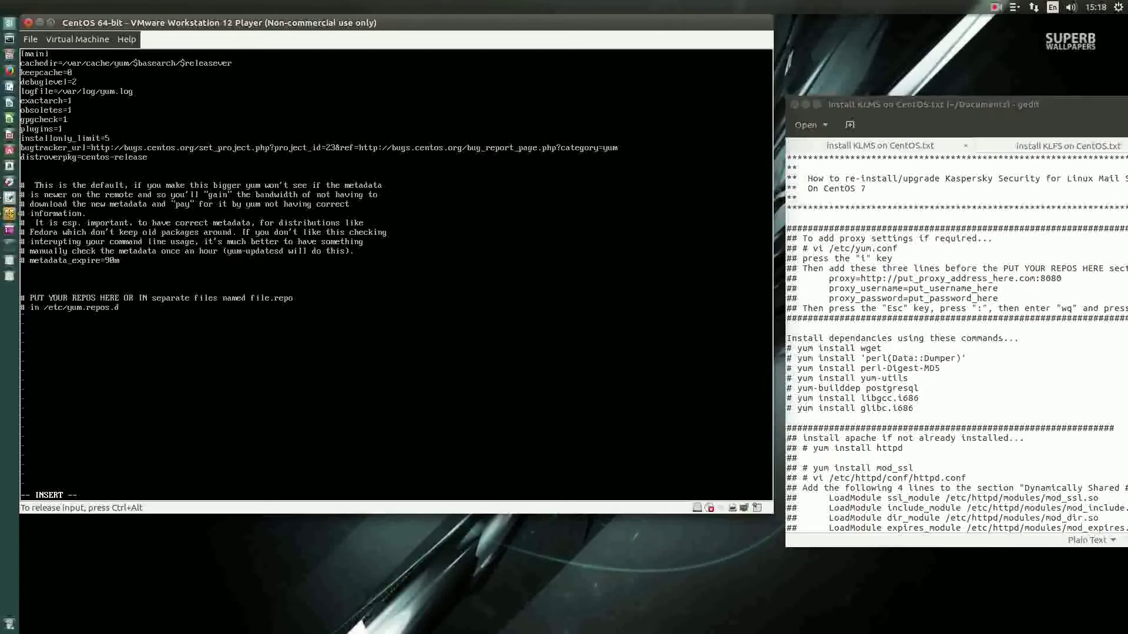
text(proxy=)
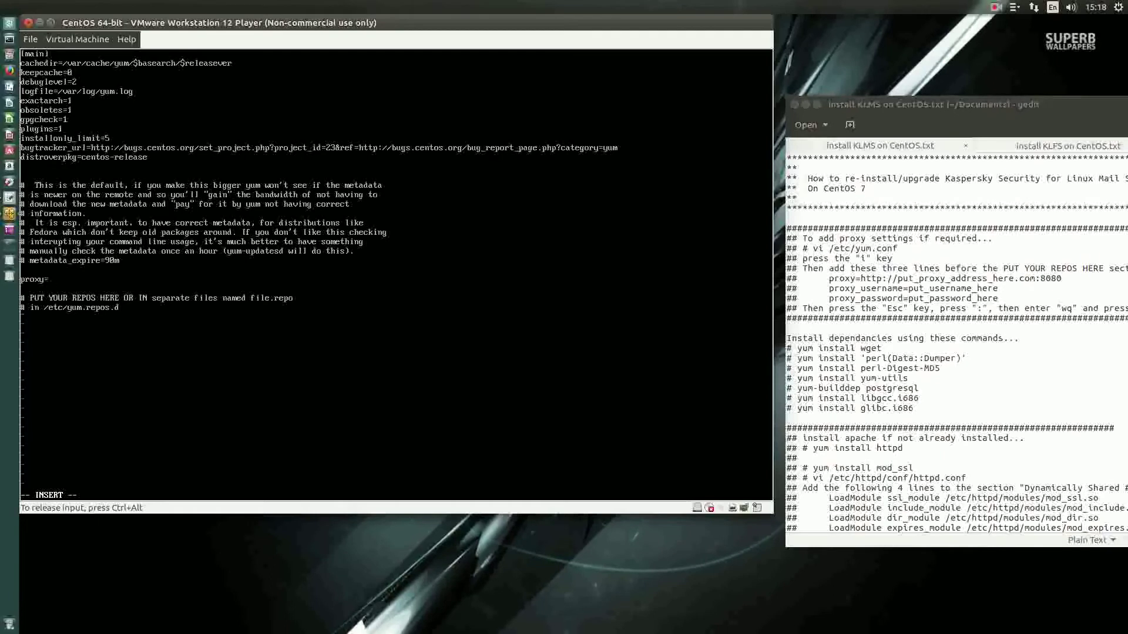